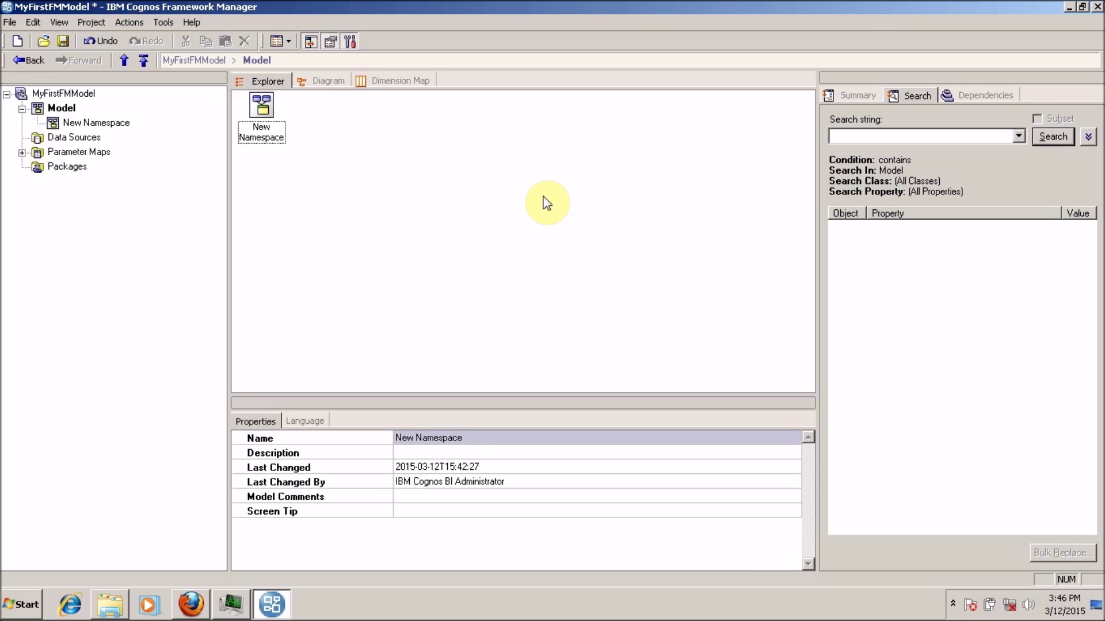
Select the Model node and adjust the pane widths, narrowing the search pane to enlarge the central work area
{"action": "left_click", "coordinate": [64, 109]}
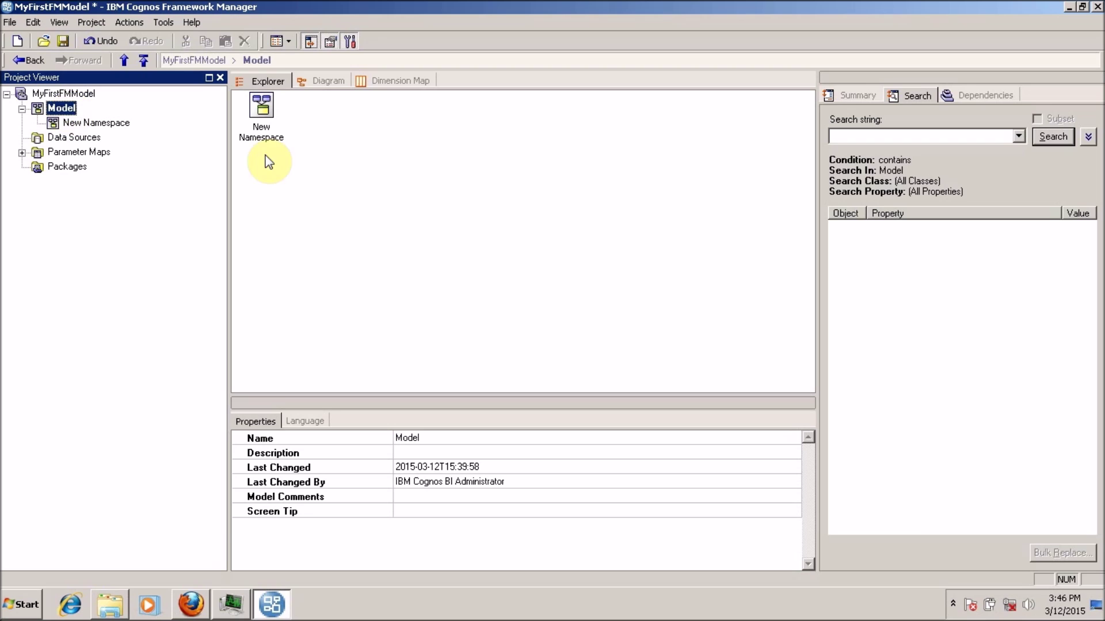
{"action": "left_click_drag", "start_coordinate": [230, 217], "coordinate": [205, 220]}
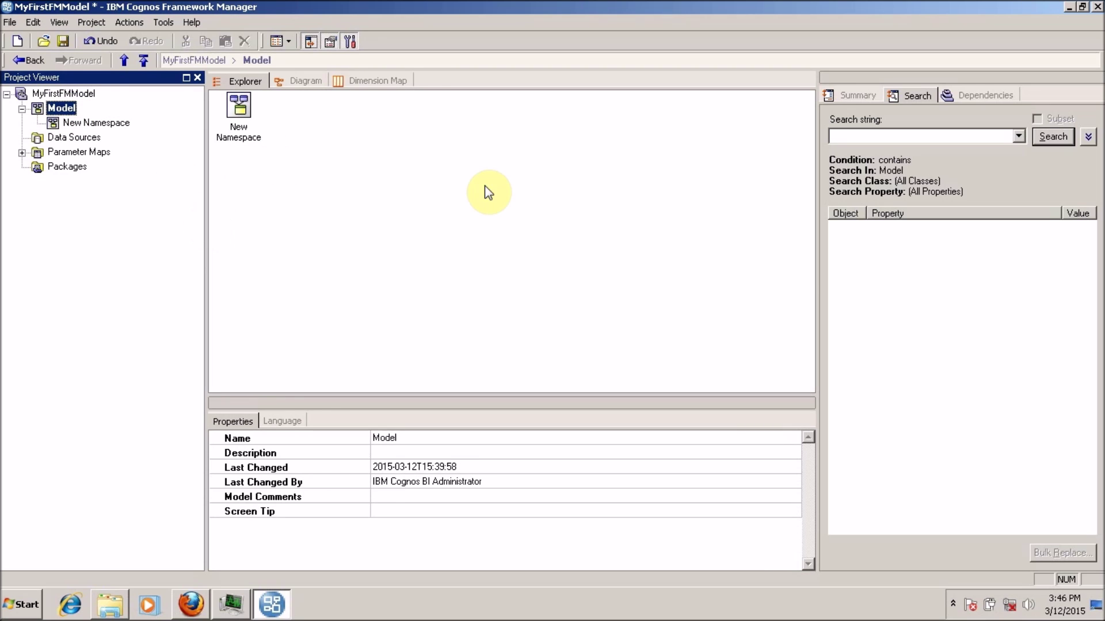
{"action": "left_click_drag", "start_coordinate": [816, 264], "coordinate": [840, 262]}
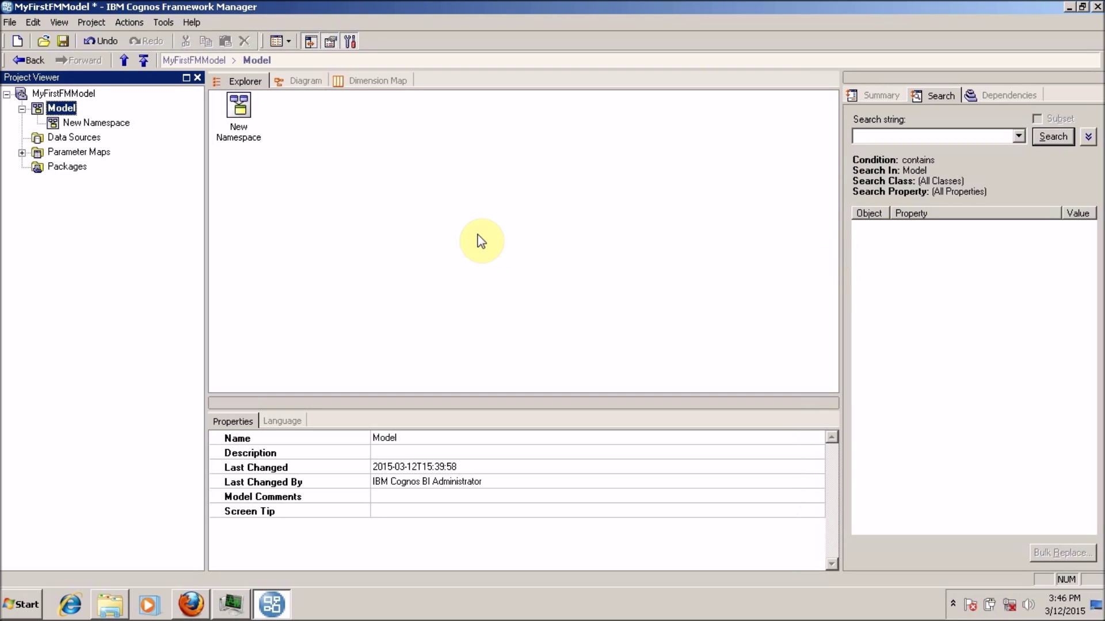
{"action": "left_click_drag", "start_coordinate": [203, 266], "coordinate": [230, 266]}
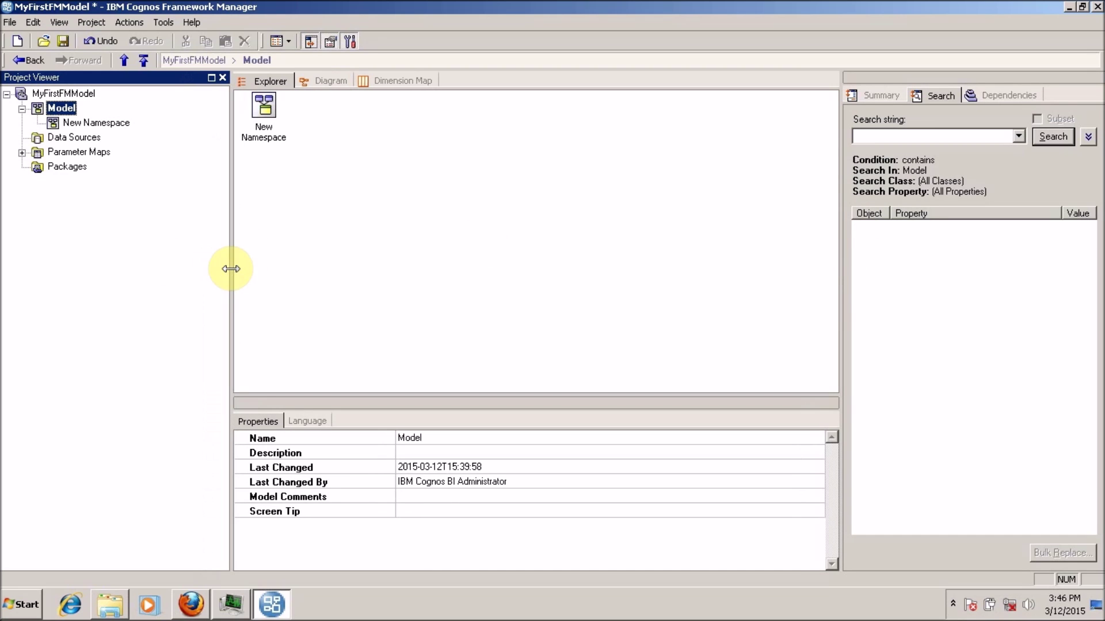
Delete the New Namespace object from the Model
{"action": "left_click", "coordinate": [80, 124]}
{"action": "right_click", "coordinate": [80, 129]}
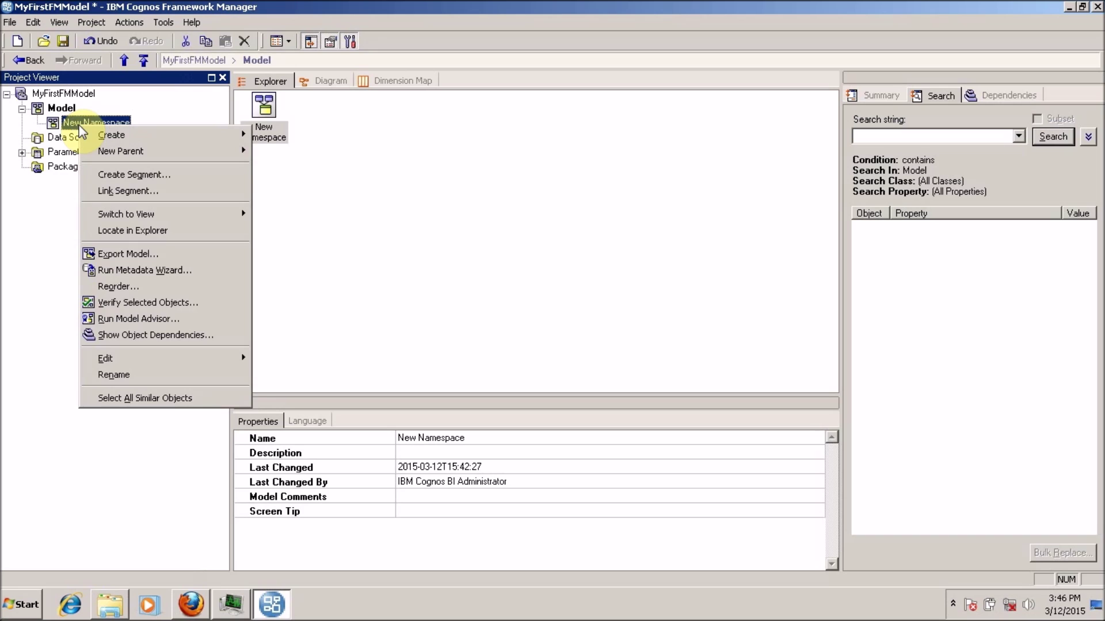
{"action": "left_click", "coordinate": [113, 397]}
{"action": "mouse_move", "coordinate": [122, 362]}
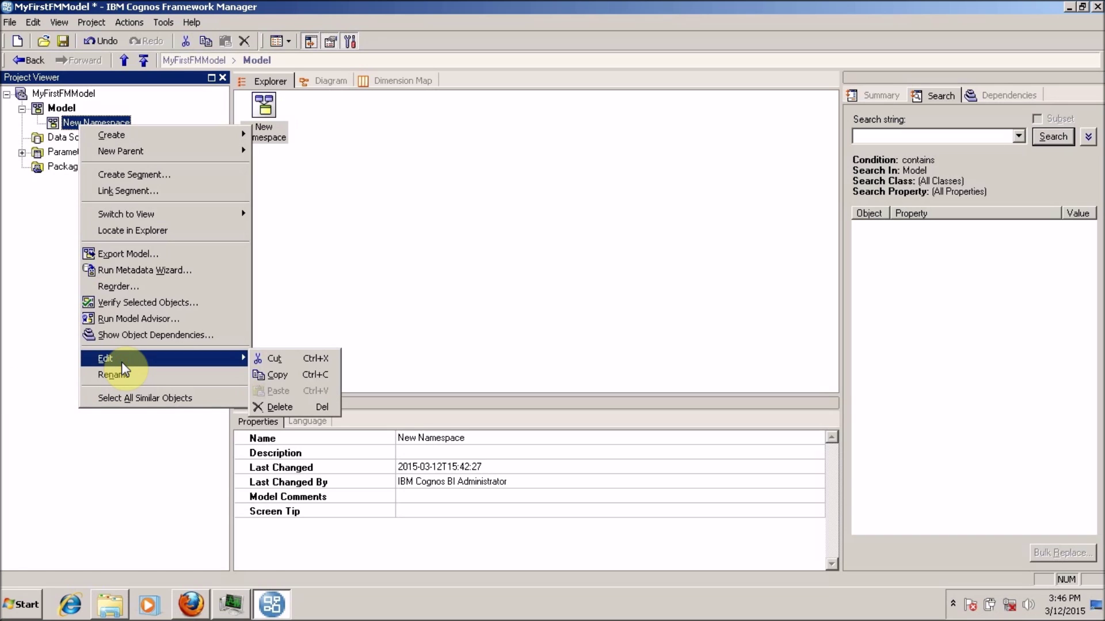
{"action": "left_click", "coordinate": [30, 316]}
{"action": "left_click", "coordinate": [108, 128]}
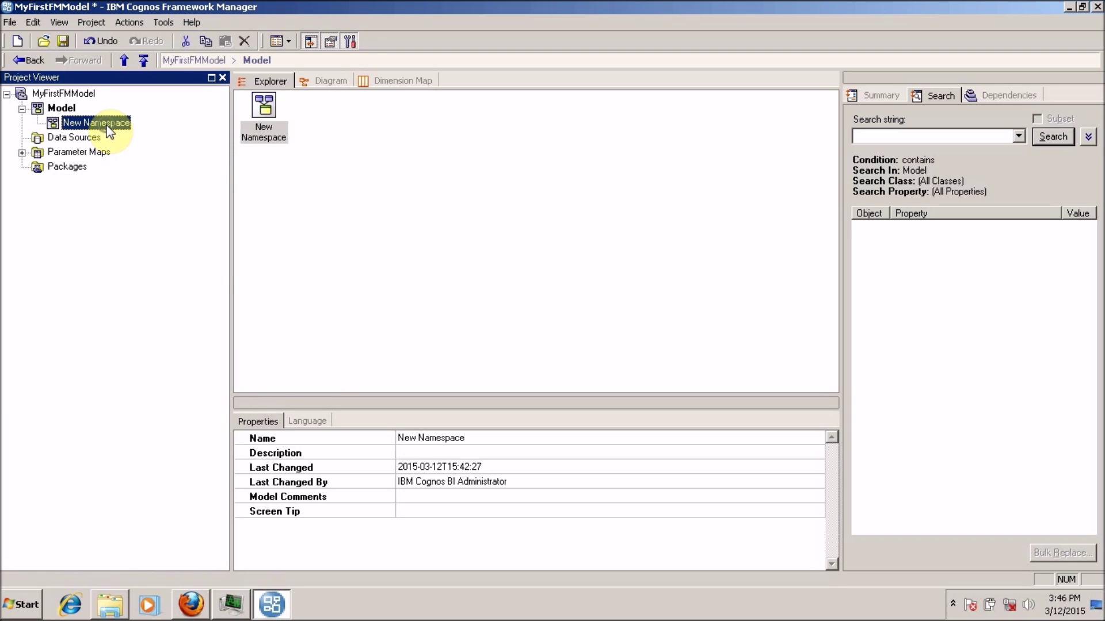
{"action": "right_click", "coordinate": [109, 131]}
{"action": "mouse_move", "coordinate": [157, 359]}
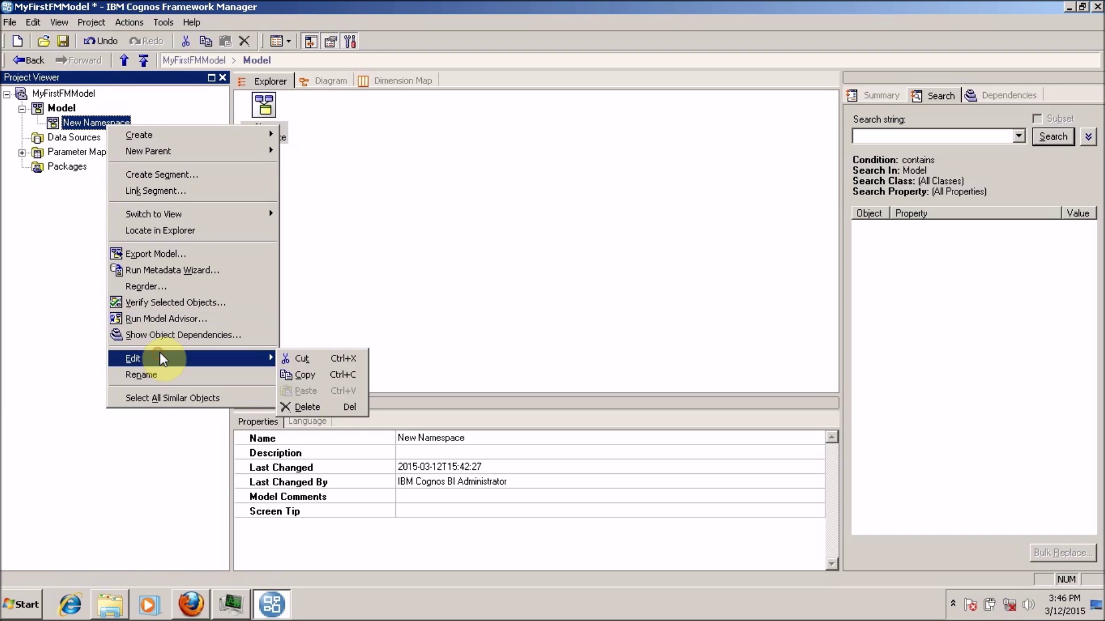
{"action": "left_click", "coordinate": [341, 409]}
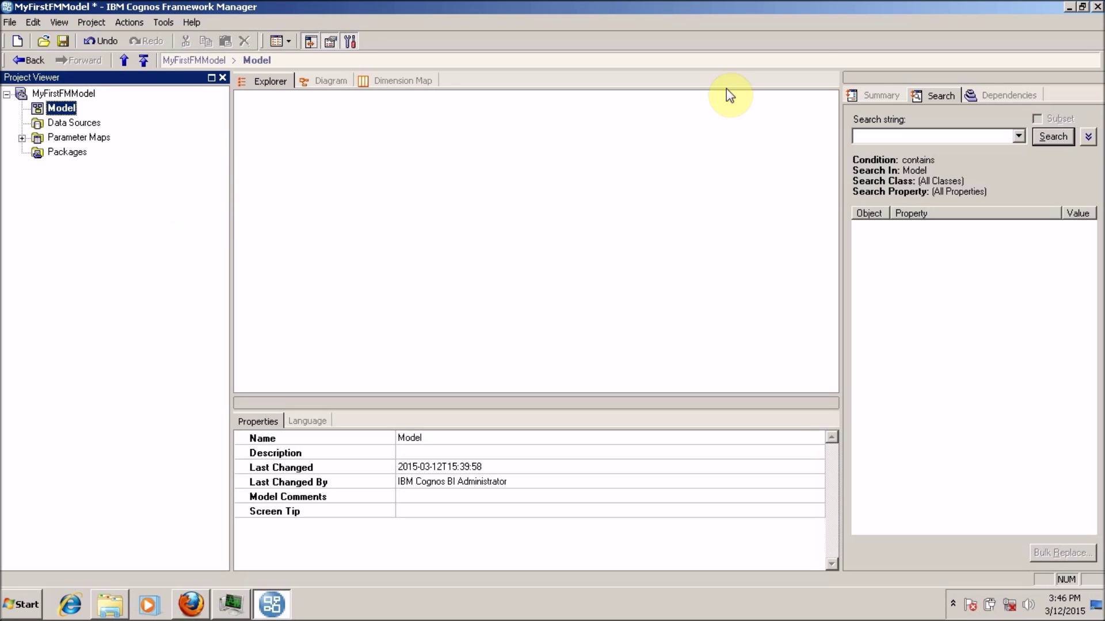
Display the project summary with its languages, statistics and tasks, and look through the available commands
{"action": "left_click", "coordinate": [877, 101]}
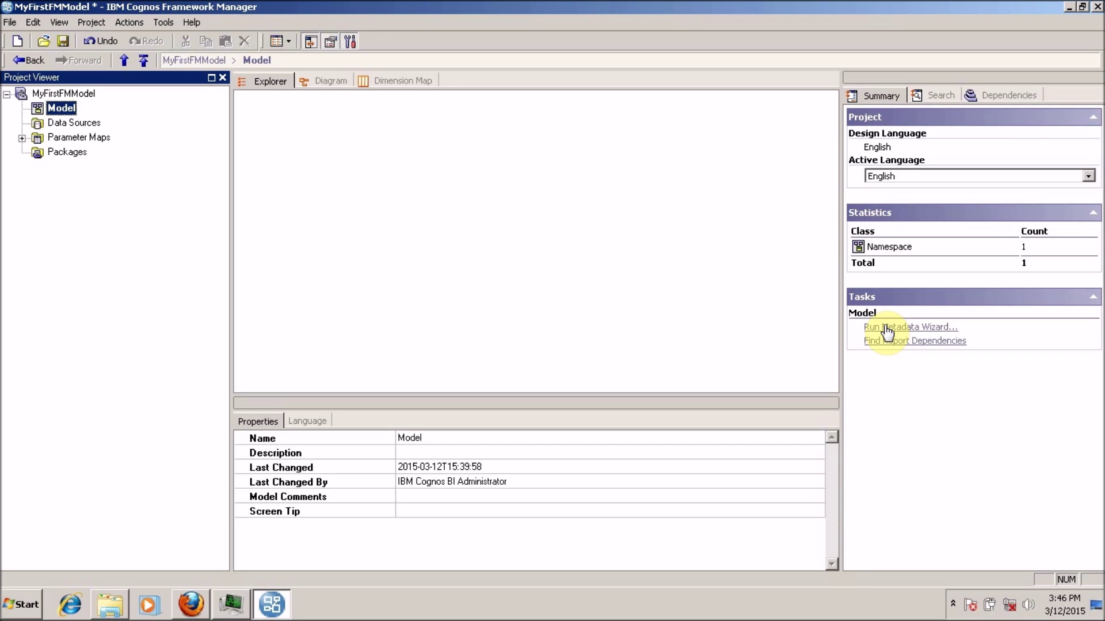
{"action": "left_click", "coordinate": [8, 22]}
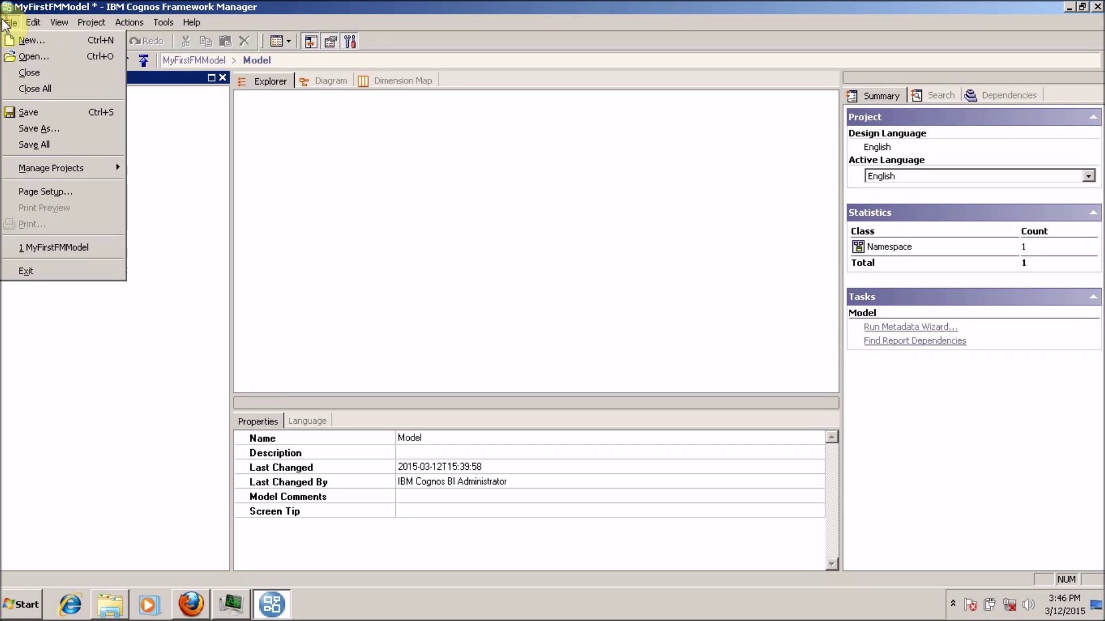
{"action": "mouse_move", "coordinate": [32, 23]}
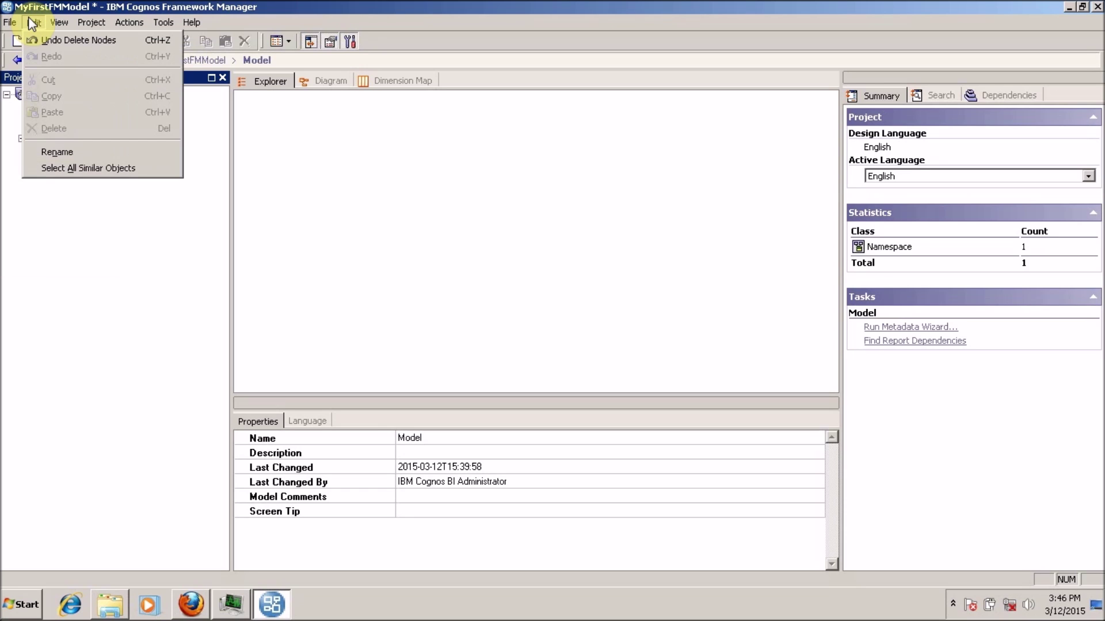
{"action": "mouse_move", "coordinate": [78, 23]}
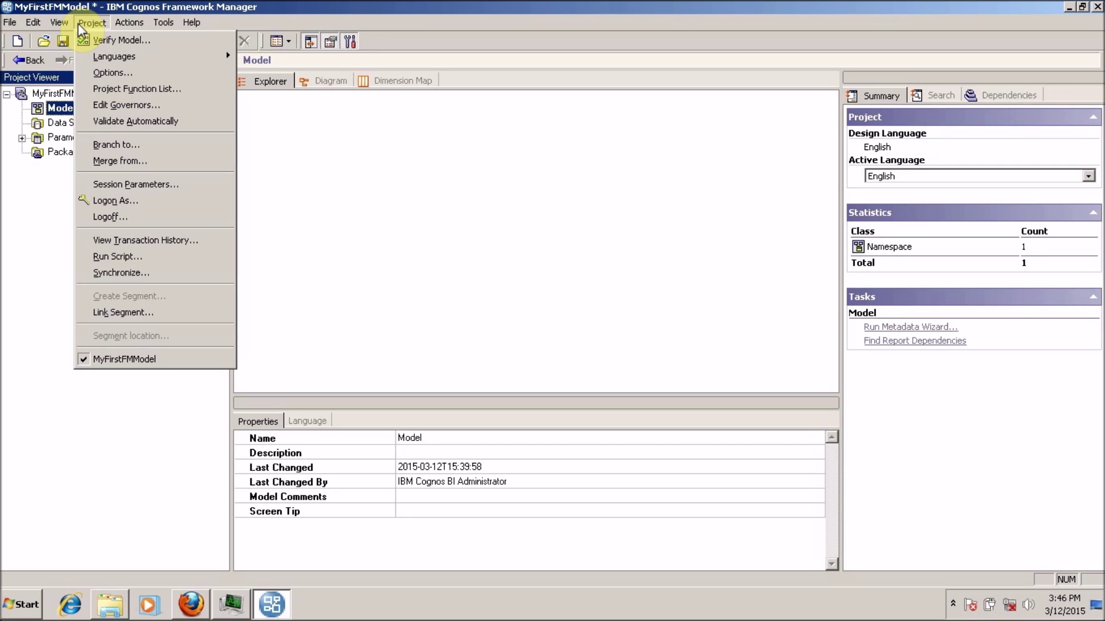
{"action": "mouse_move", "coordinate": [123, 24]}
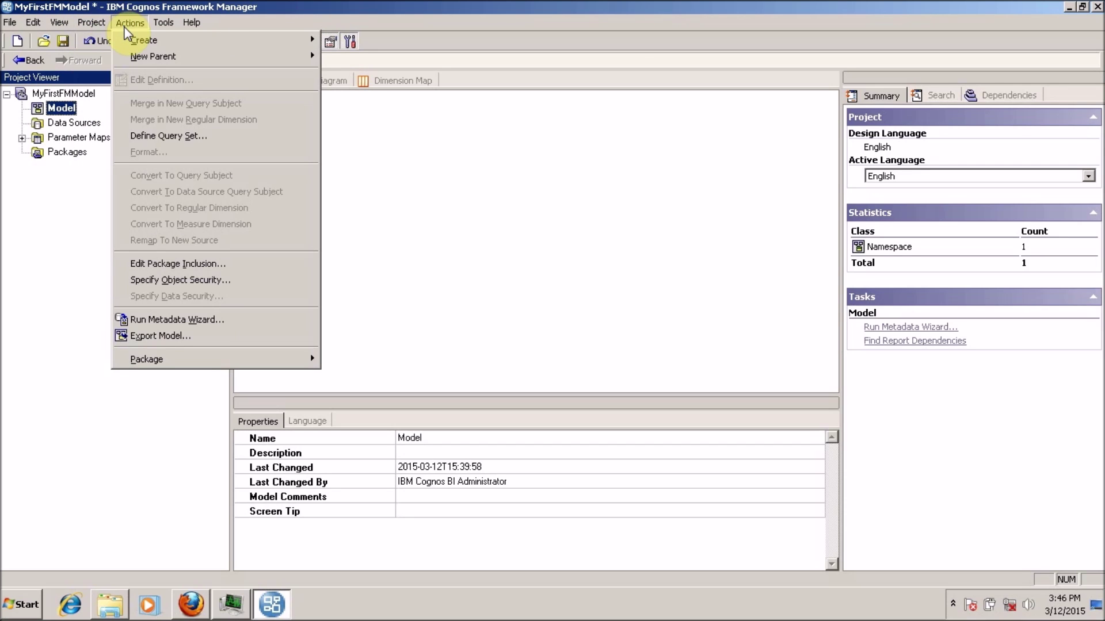
{"action": "left_click", "coordinate": [53, 253]}
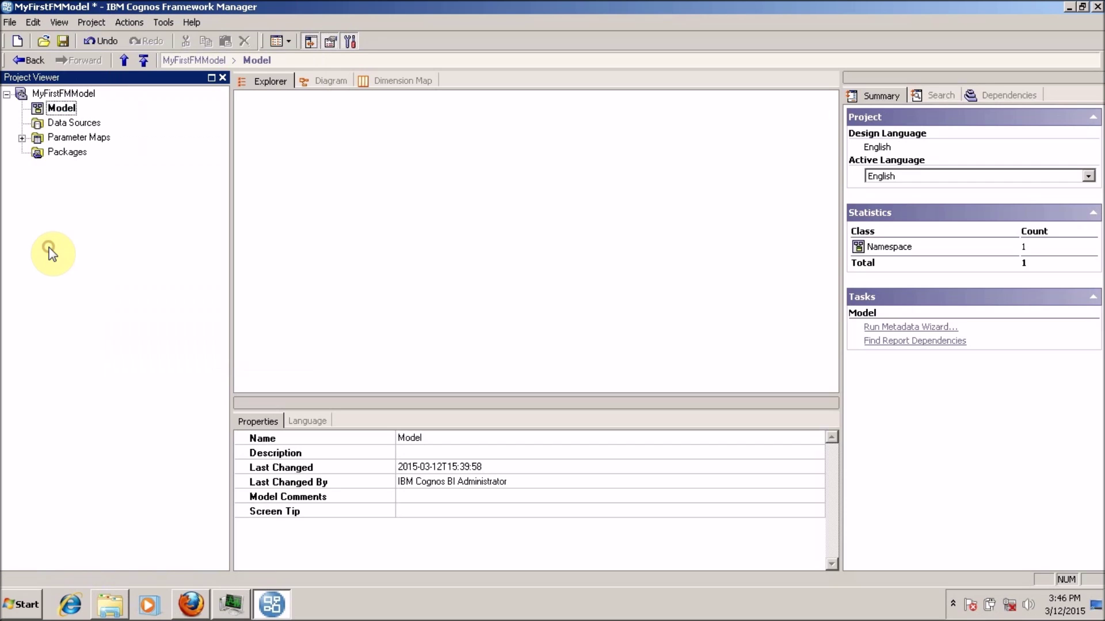
Run the Metadata Wizard on the Model with Data Sources as the metadata source
{"action": "right_click", "coordinate": [60, 109]}
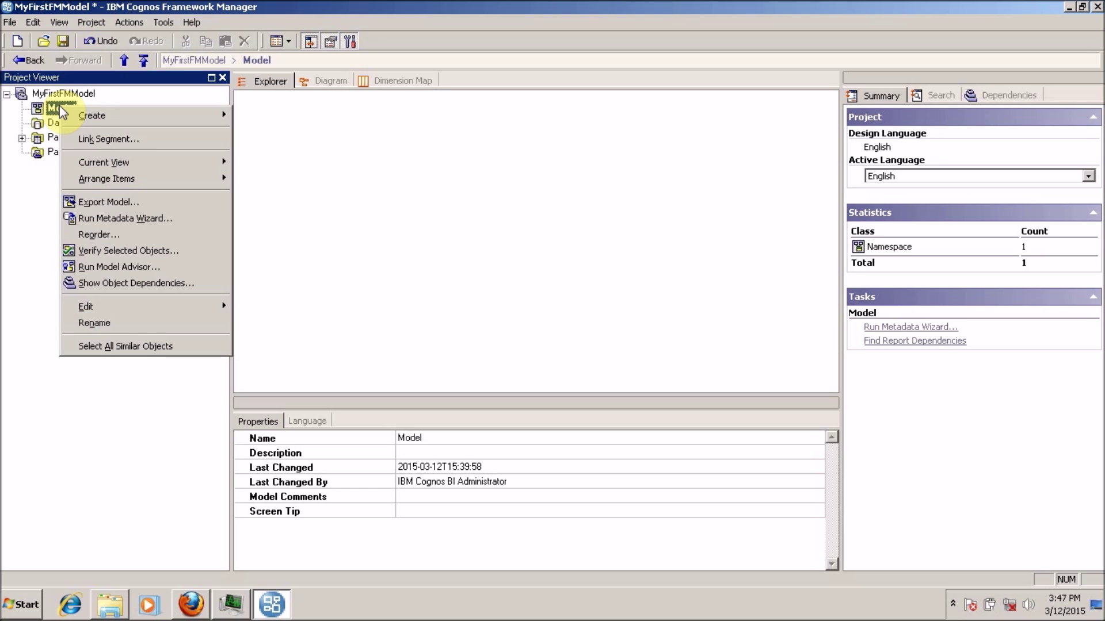
{"action": "left_click", "coordinate": [22, 180]}
{"action": "right_click", "coordinate": [56, 118]}
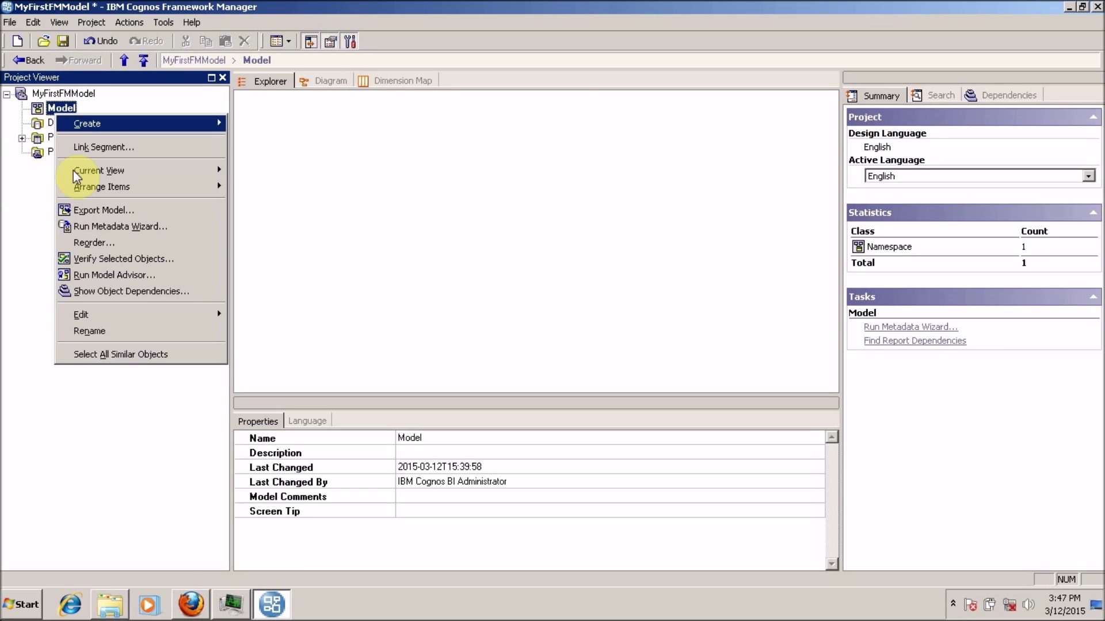
{"action": "left_click", "coordinate": [84, 228]}
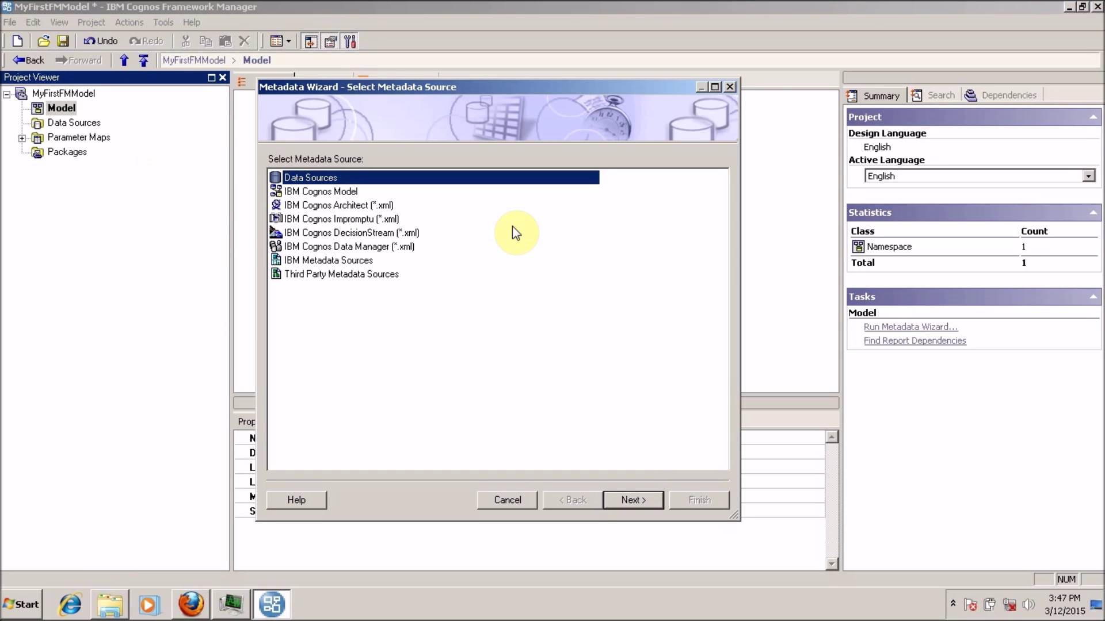
{"action": "mouse_move", "coordinate": [395, 86]}
{"action": "left_mouse_down"}
{"action": "mouse_move", "coordinate": [367, 82]}
{"action": "mouse_move", "coordinate": [391, 59]}
{"action": "mouse_move", "coordinate": [389, 78]}
{"action": "mouse_move", "coordinate": [405, 75]}
{"action": "mouse_move", "coordinate": [405, 92]}
{"action": "left_mouse_up"}
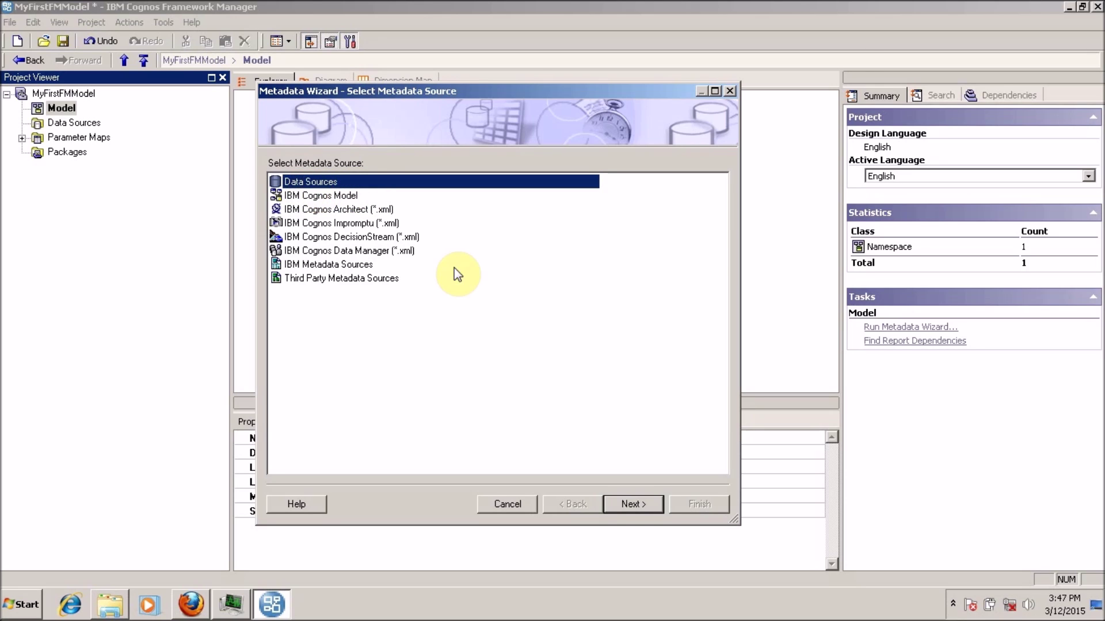
{"action": "left_click", "coordinate": [624, 505]}
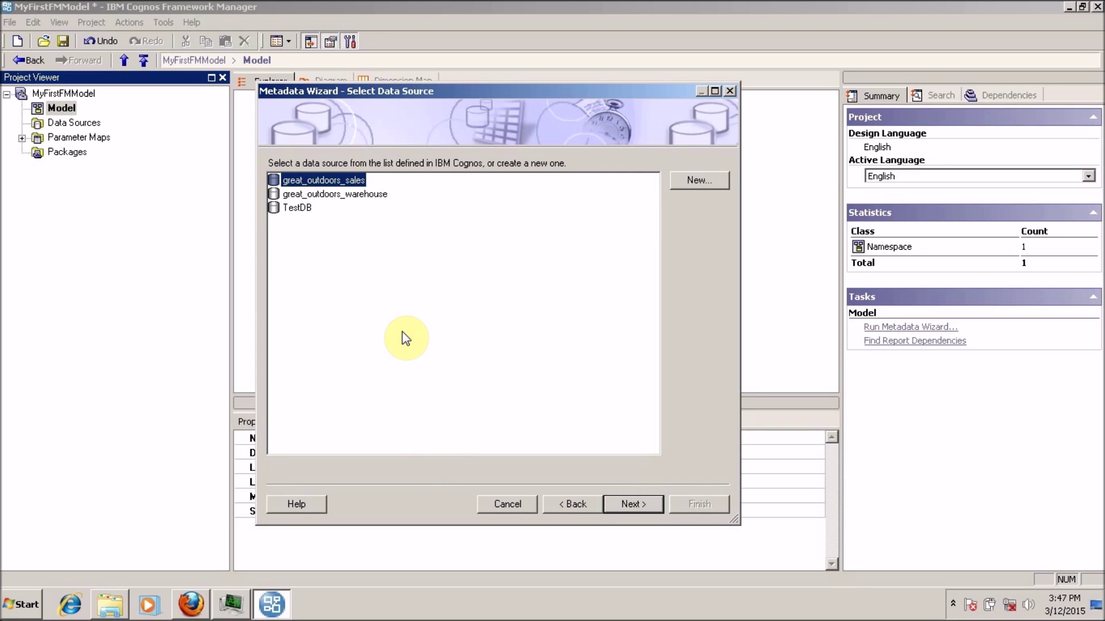
Start creating a new data source and name it MyFirtsConn
{"action": "left_click", "coordinate": [696, 185]}
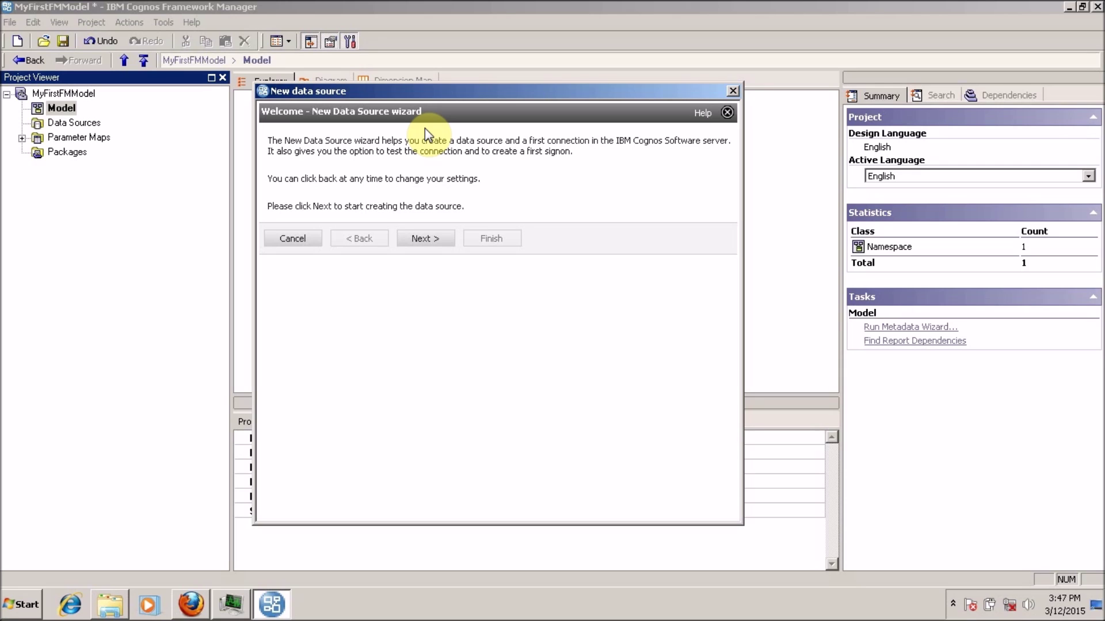
{"action": "left_click", "coordinate": [429, 241]}
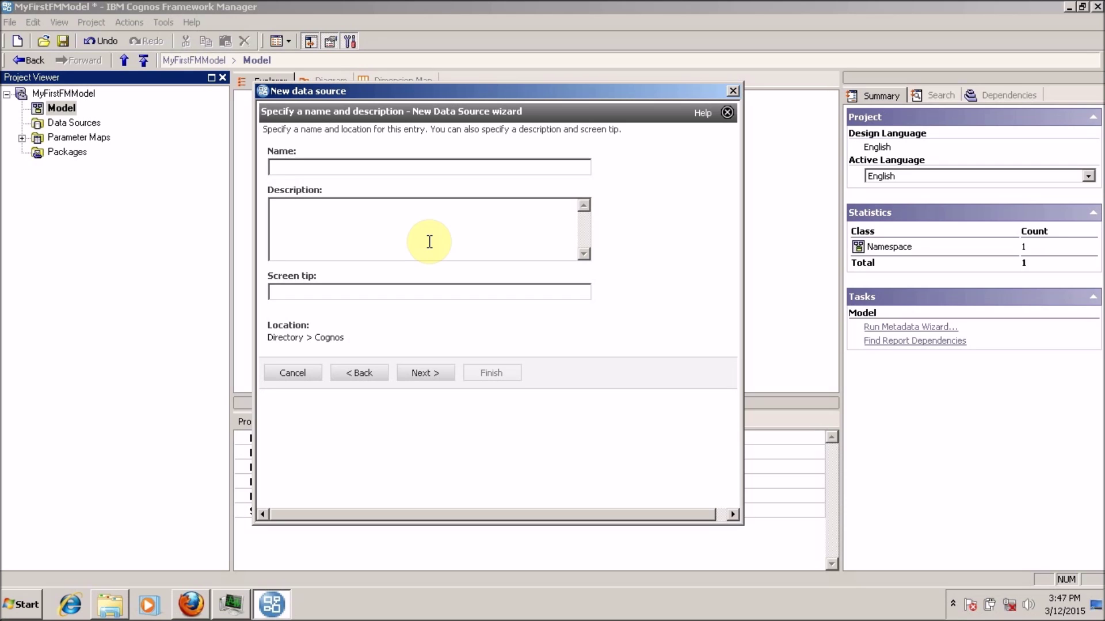
{"action": "type", "text": "MyFirtsConn"}
Enter "This is my fist data or database connection." as the data source's description
{"action": "left_click", "coordinate": [430, 241]}
{"action": "type", "text": "This is my firts databas"}
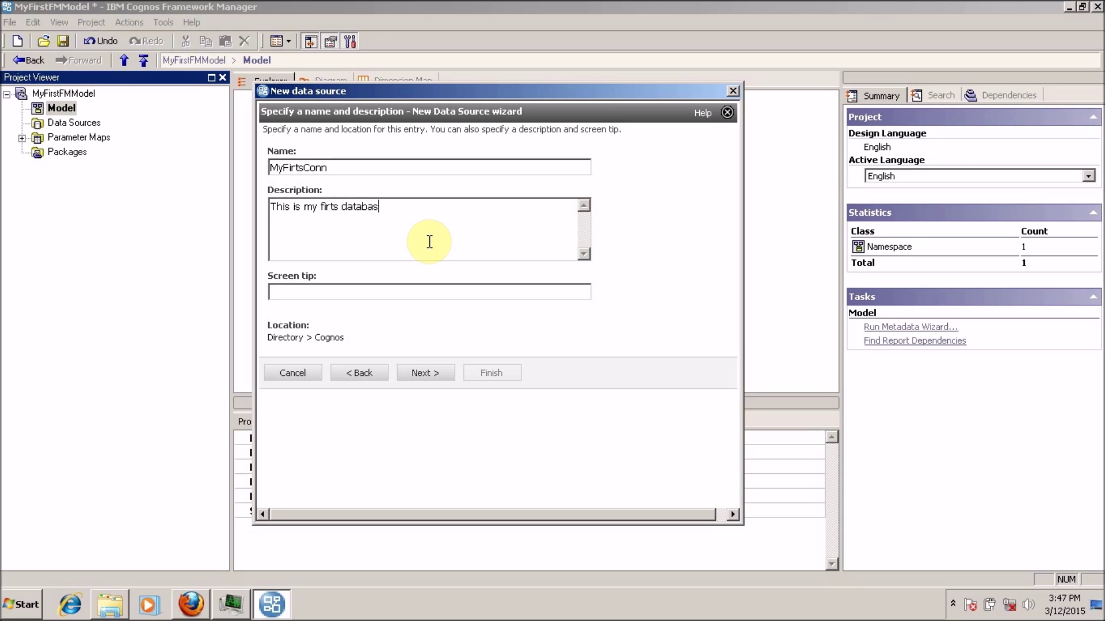
{"action": "key", "text": "BackSpace"}
{"action": "key", "text": "BackSpace"}
{"action": "key", "text": "BackSpace"}
{"action": "key", "text": "BackSpace"}
{"action": "key", "text": "BackSpace"}
{"action": "type", "text": "ta or database connection"}
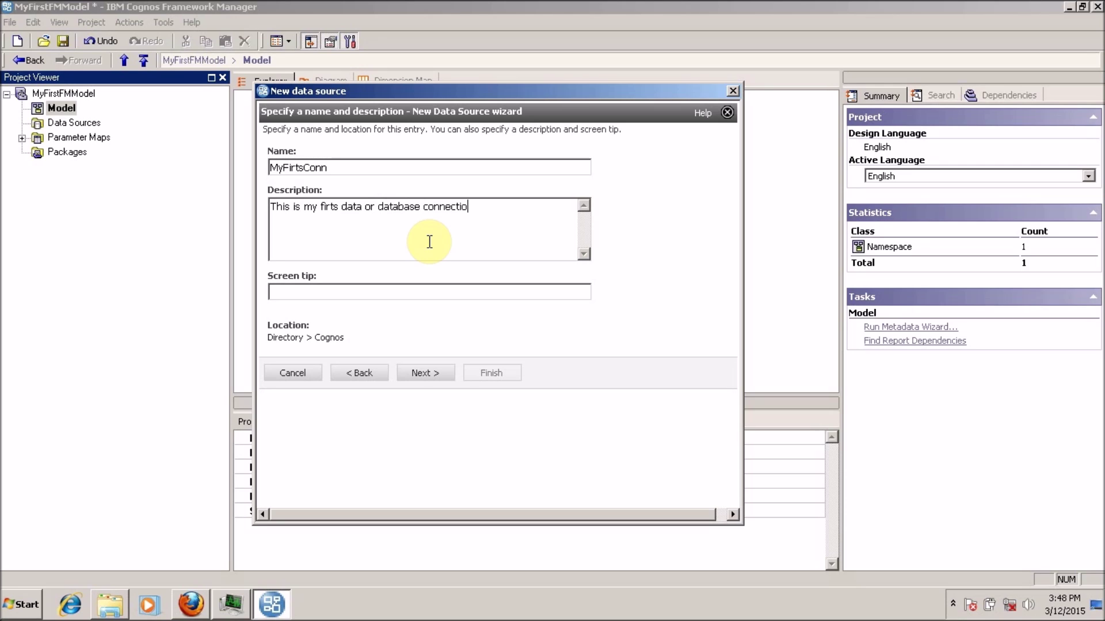
{"action": "key", "text": "ctrl+Left"}
{"action": "key", "text": "ctrl+Left"}
{"action": "key", "text": "ctrl+Left"}
{"action": "key", "text": "ctrl+Left"}
{"action": "key", "text": "BackSpace"}
{"action": "key", "text": "BackSpace"}
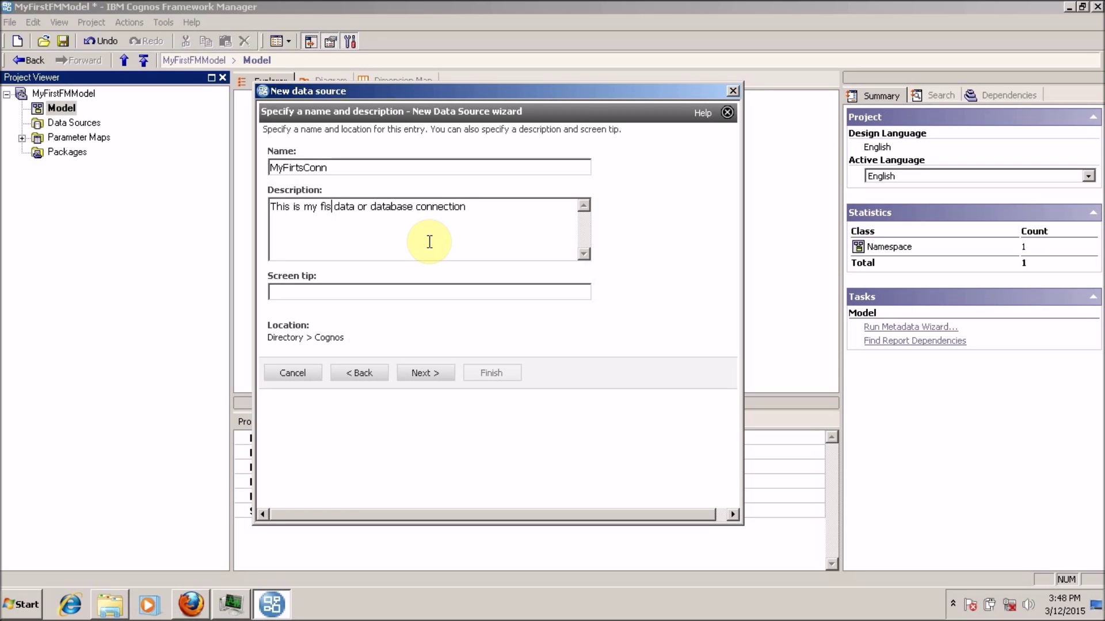
{"action": "type", "text": "t"}
{"action": "key", "text": "End"}
{"action": "type", "text": "."}
{"action": "key", "text": "Tab"}
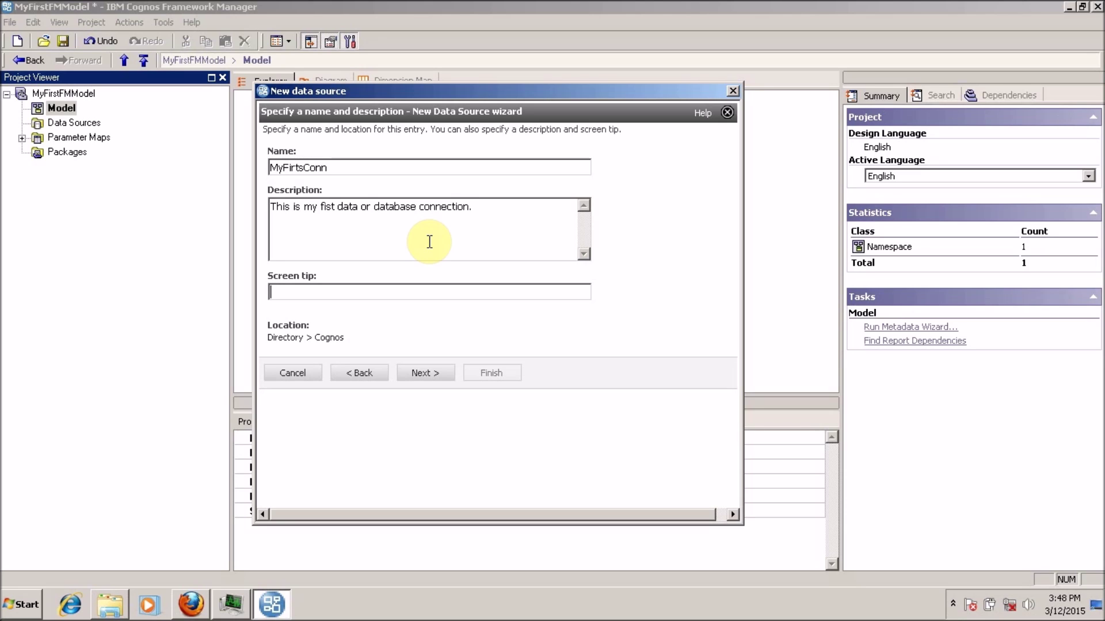
Set the screen tip to "My First Conn" and continue to the connection parameters
{"action": "type", "text": "My First Conn"}
{"action": "left_click_drag", "start_coordinate": [348, 293], "coordinate": [253, 291]}
{"action": "left_click_drag", "start_coordinate": [420, 206], "coordinate": [225, 194]}
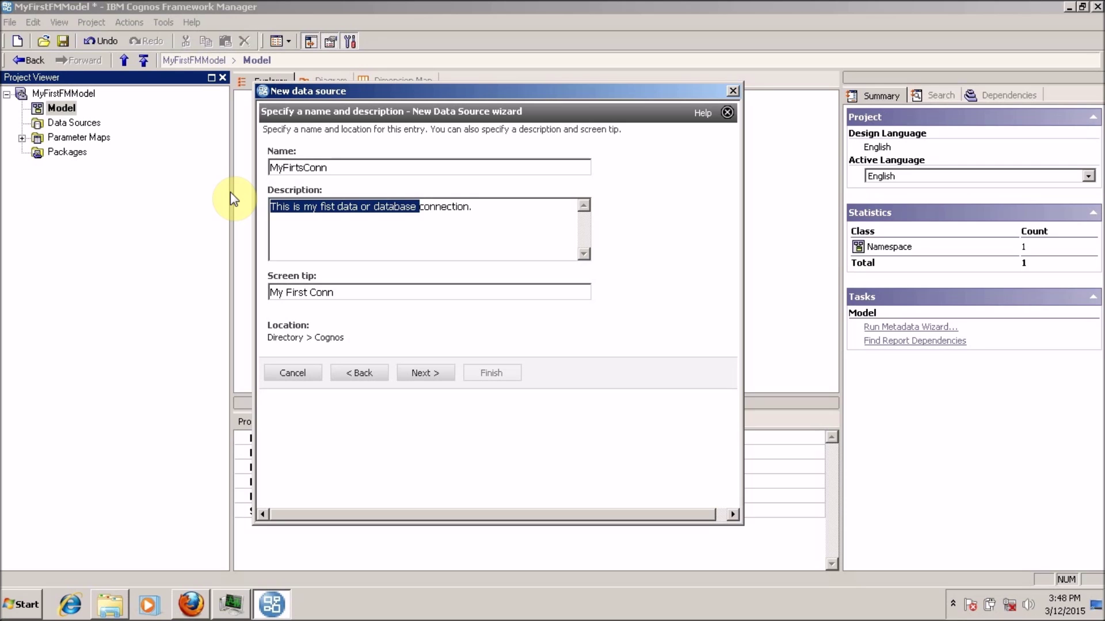
{"action": "left_click", "coordinate": [424, 373]}
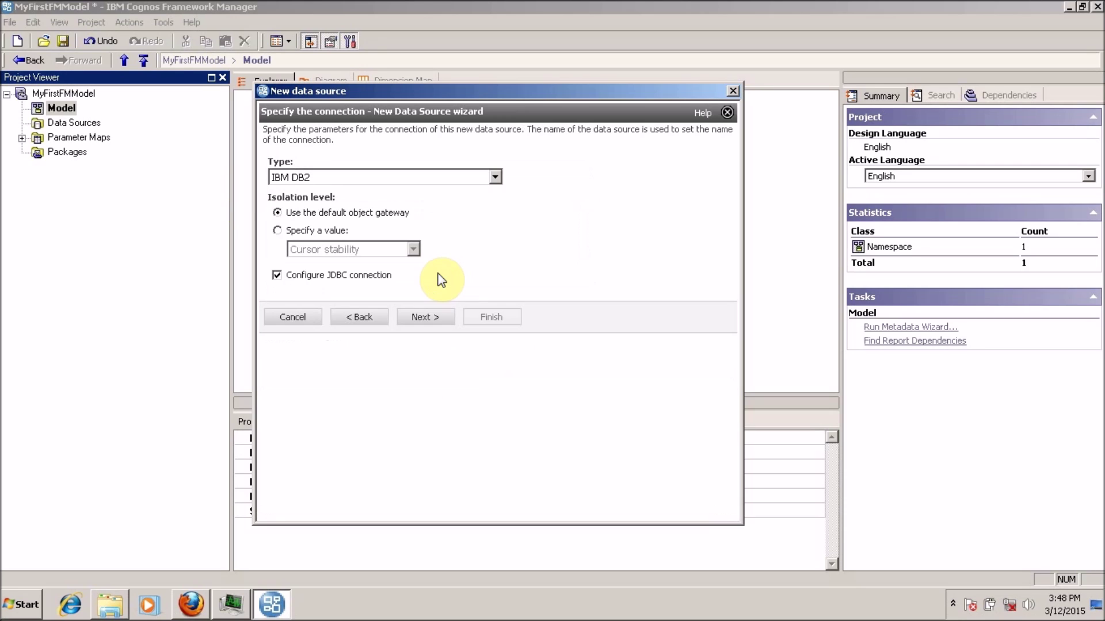
Set the connection type to Microsoft SQL Server (SQL 2008 Native Client), turn off the JDBC connection configuration and continue
{"action": "left_click", "coordinate": [494, 178]}
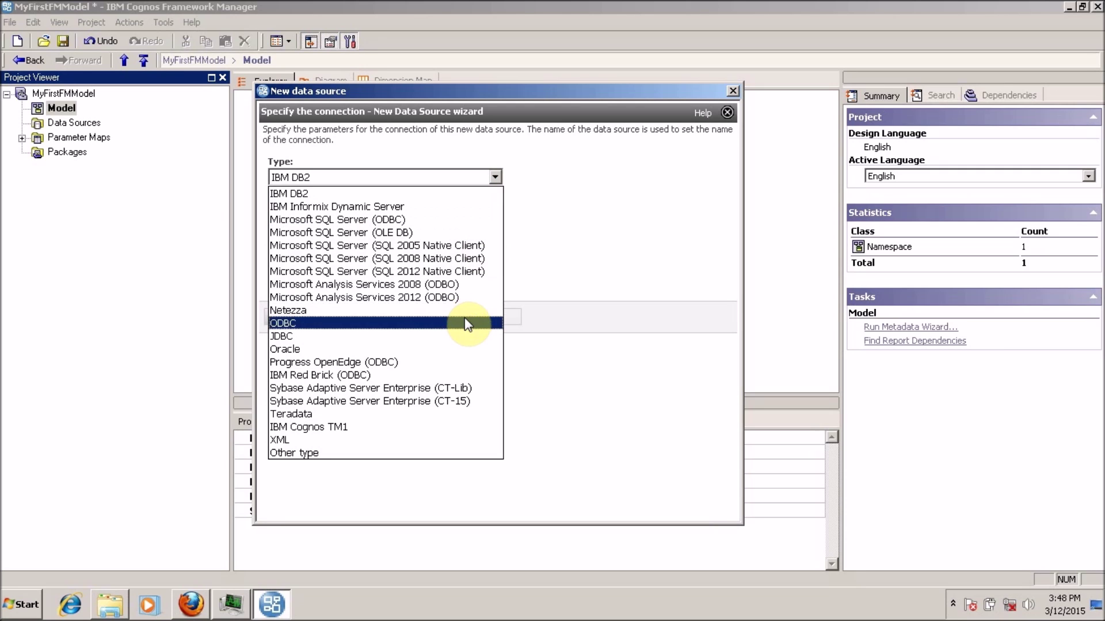
{"action": "left_click", "coordinate": [461, 258]}
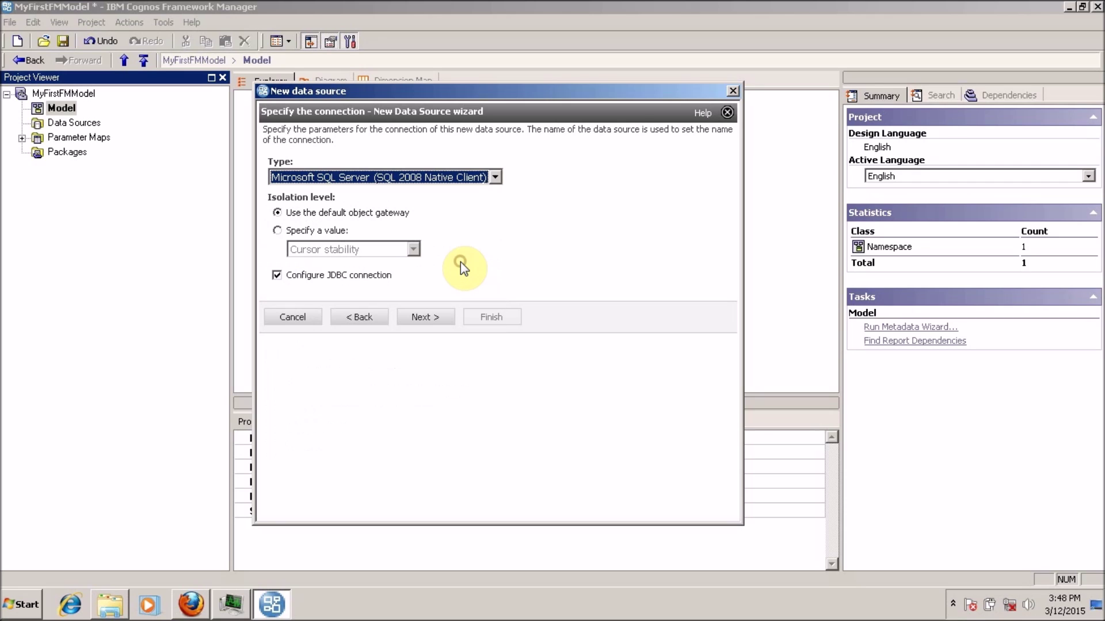
{"action": "left_click", "coordinate": [278, 279]}
{"action": "left_click", "coordinate": [278, 276]}
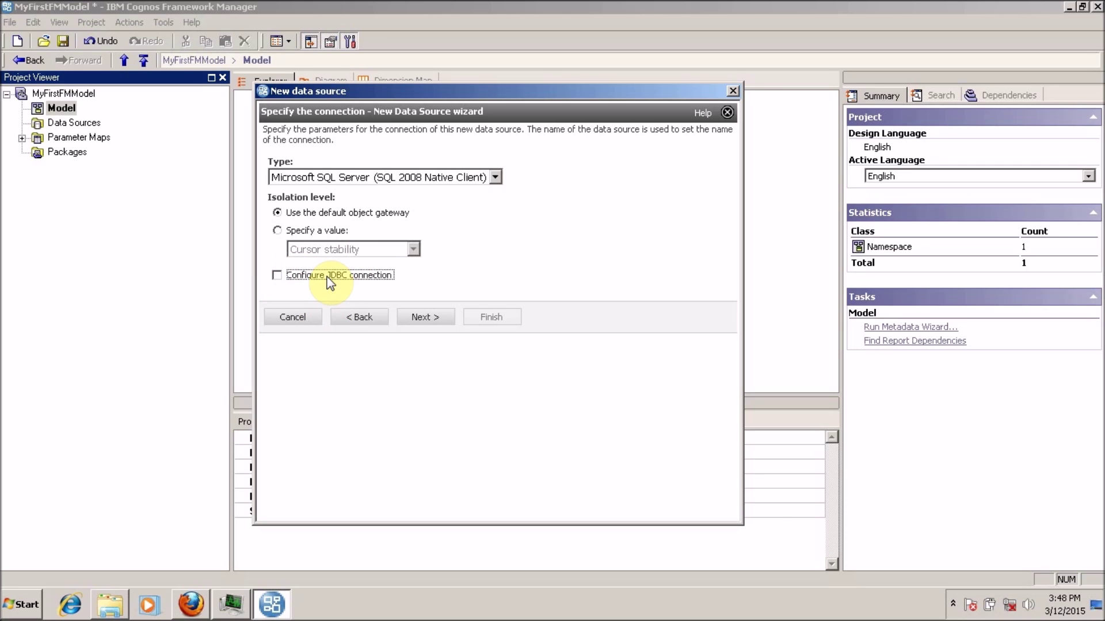
{"action": "left_click", "coordinate": [429, 318]}
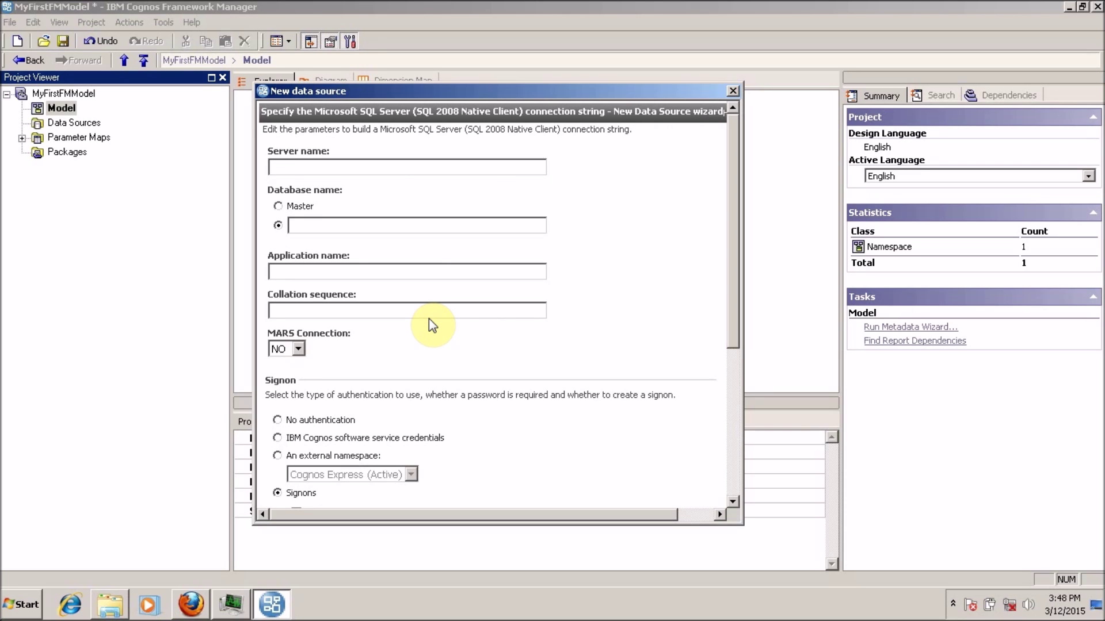
{"action": "key", "text": "super+r"}
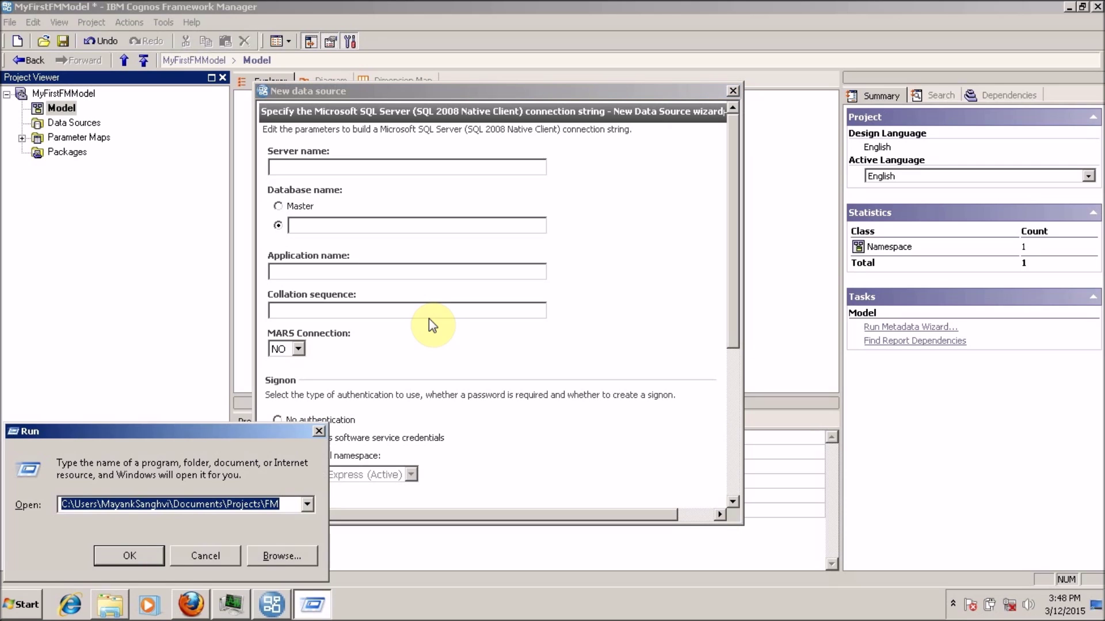
{"action": "key", "text": "BackSpace"}
{"action": "key", "text": "Escape"}
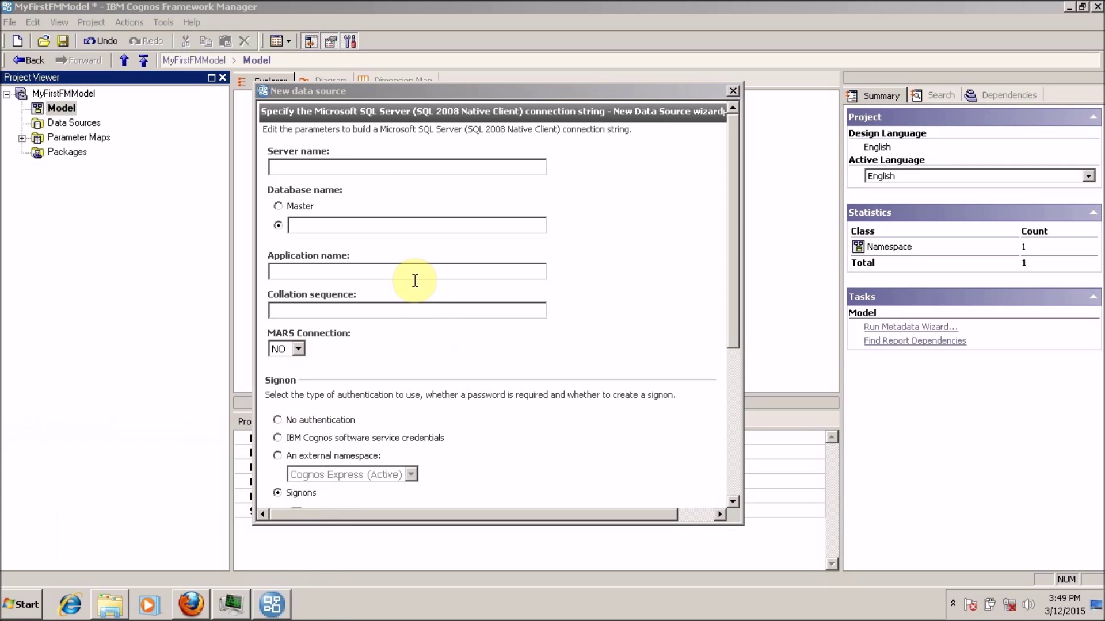
Enter .\SE as the start of the server name and launch SQL Server Management Studio
{"action": "left_click", "coordinate": [374, 163]}
{"action": "type", "text": "."}
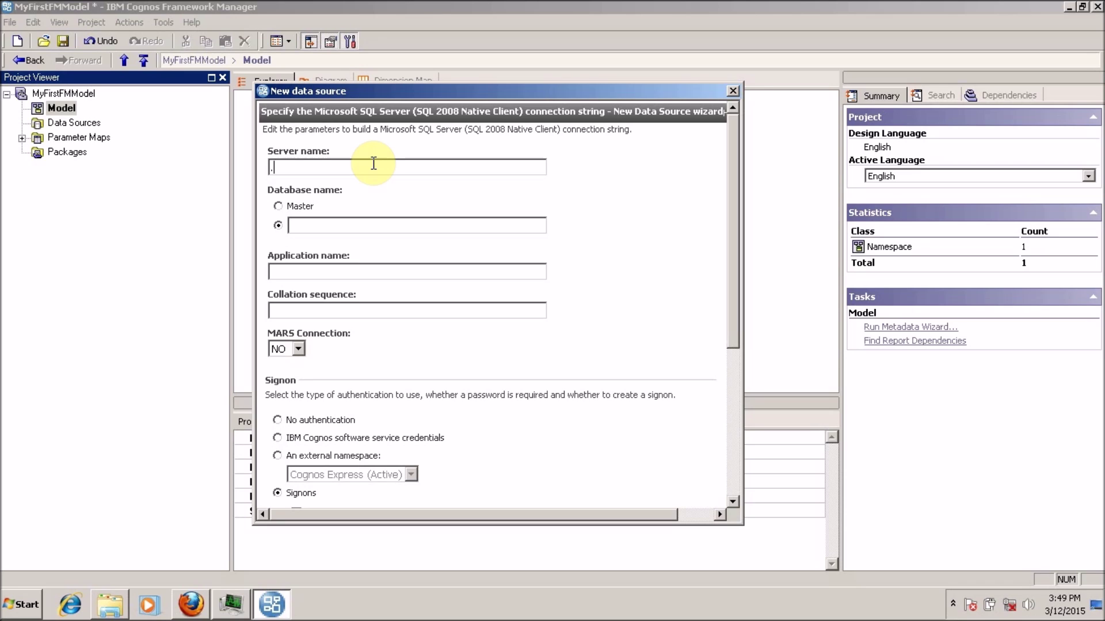
{"action": "type", "text": "\\S"}
{"action": "type", "text": "E"}
{"action": "left_click", "coordinate": [21, 604]}
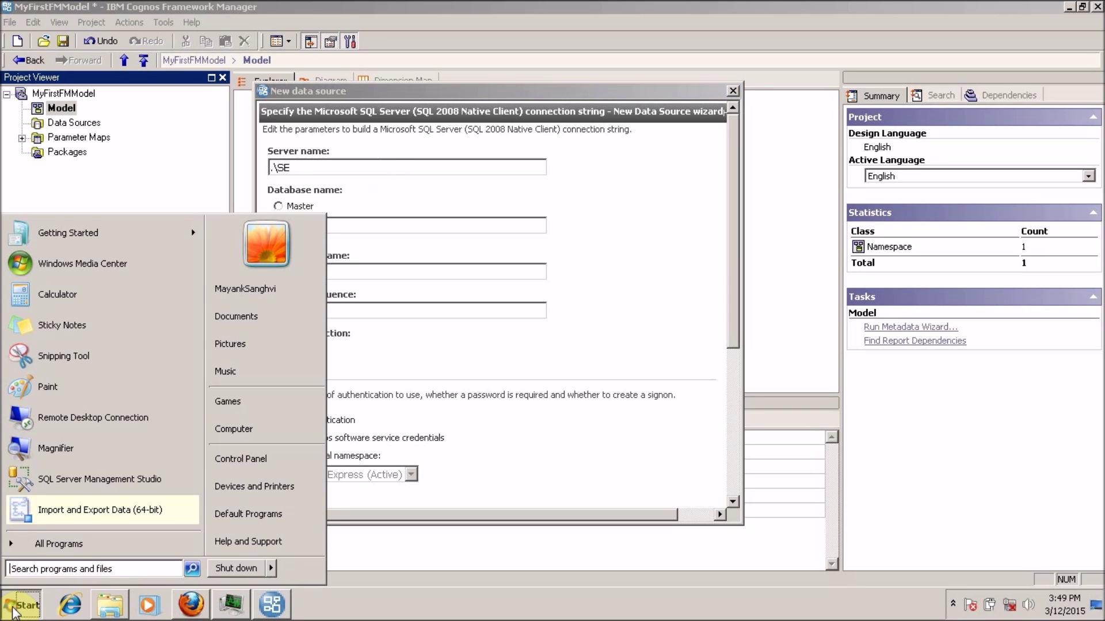
{"action": "left_click", "coordinate": [69, 493]}
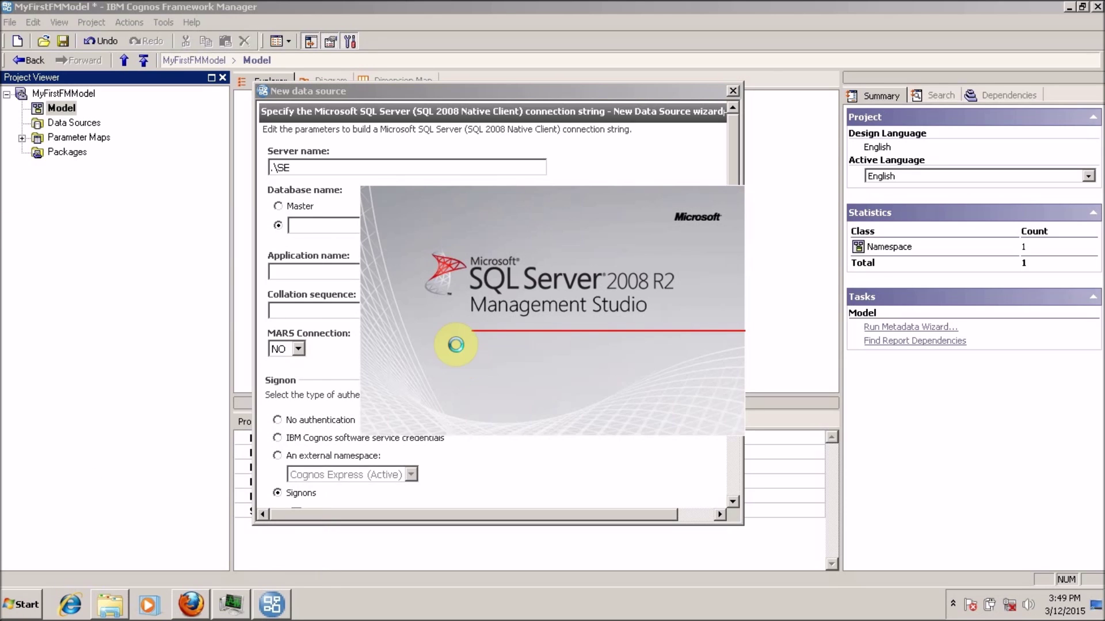
Set the database name to TestDB and turn on the password requirement for the signon
{"action": "left_click", "coordinate": [334, 224]}
{"action": "type", "text": "TestDB"}
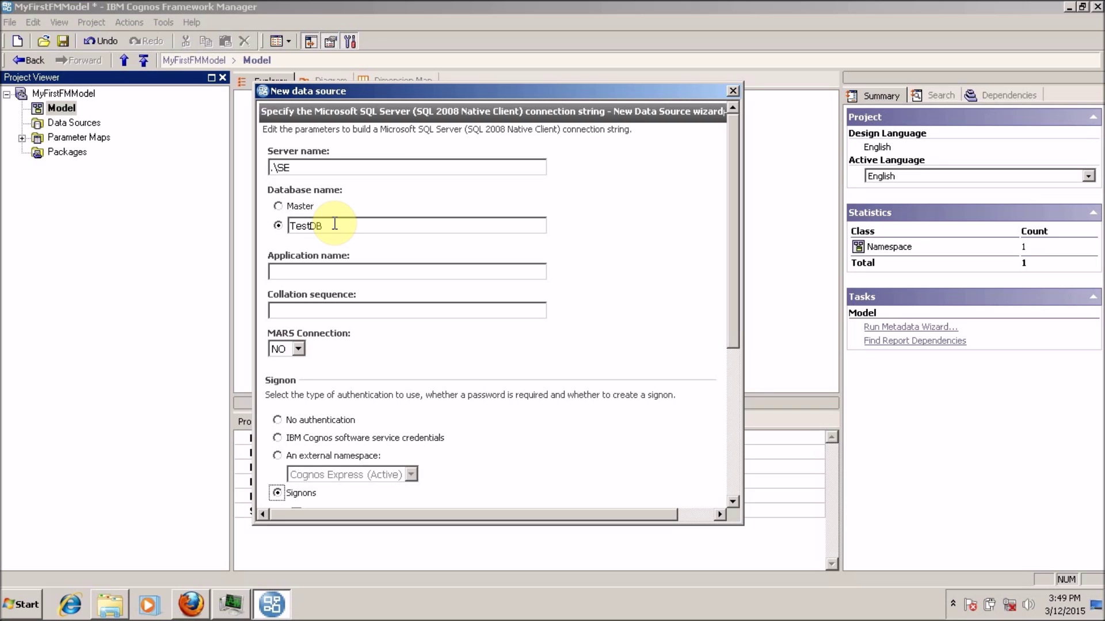
{"action": "scroll", "coordinate": [336, 226], "scroll_direction": "down", "scroll_amount": 2}
{"action": "key", "text": "shift+Tab"}
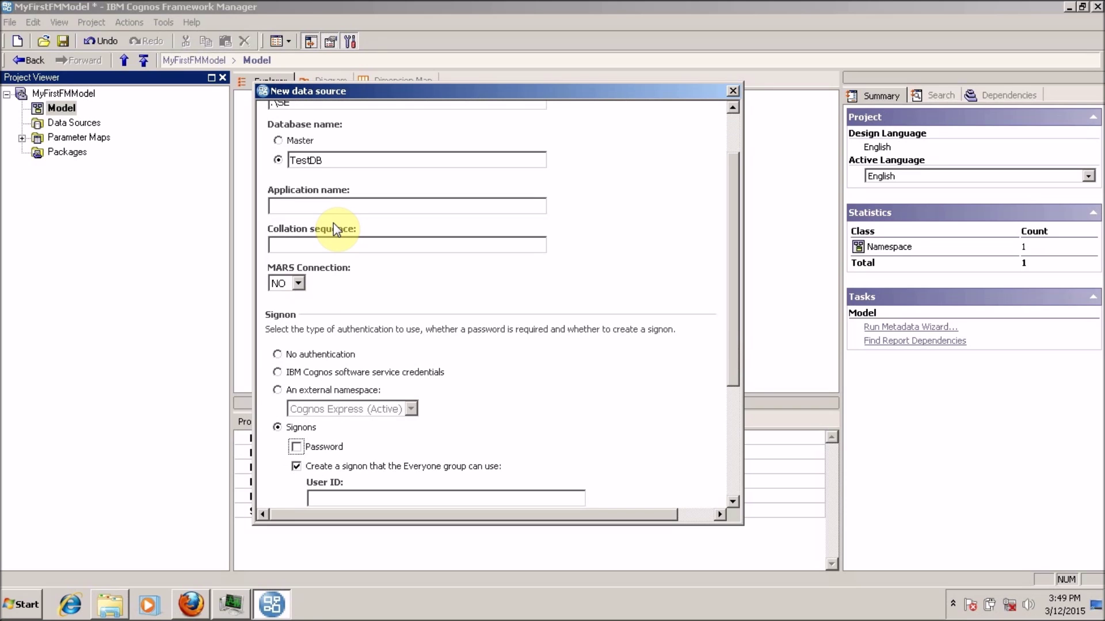
{"action": "left_click", "coordinate": [295, 446]}
{"action": "left_click", "coordinate": [737, 387]}
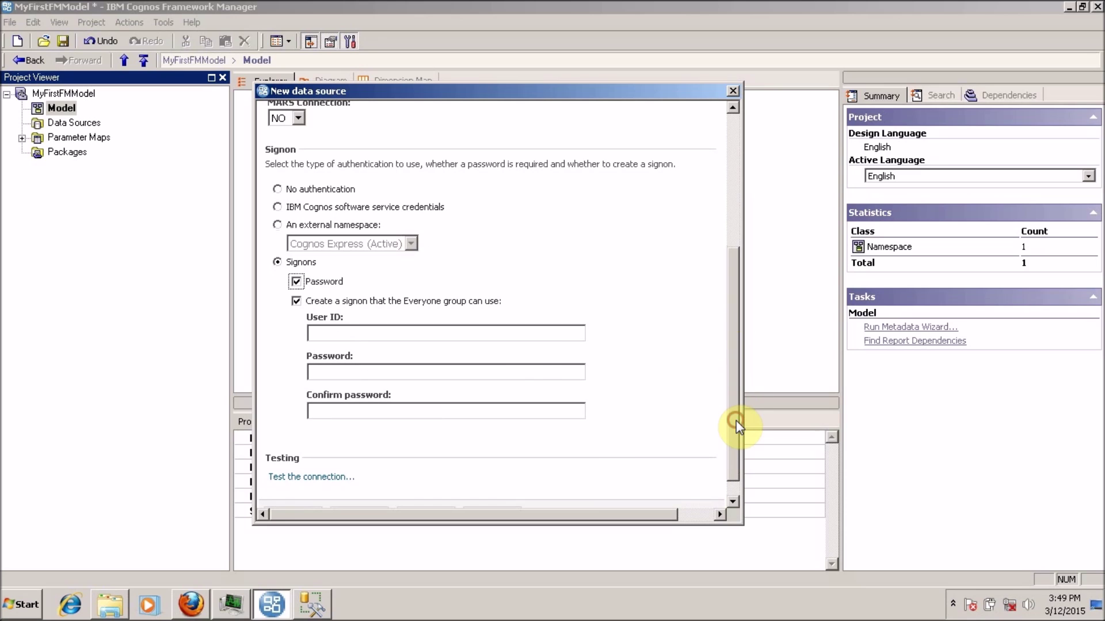
Enter sa as the signon's user ID and fill in the password and its confirmation
{"action": "left_click", "coordinate": [515, 339]}
{"action": "type", "text": "sa"}
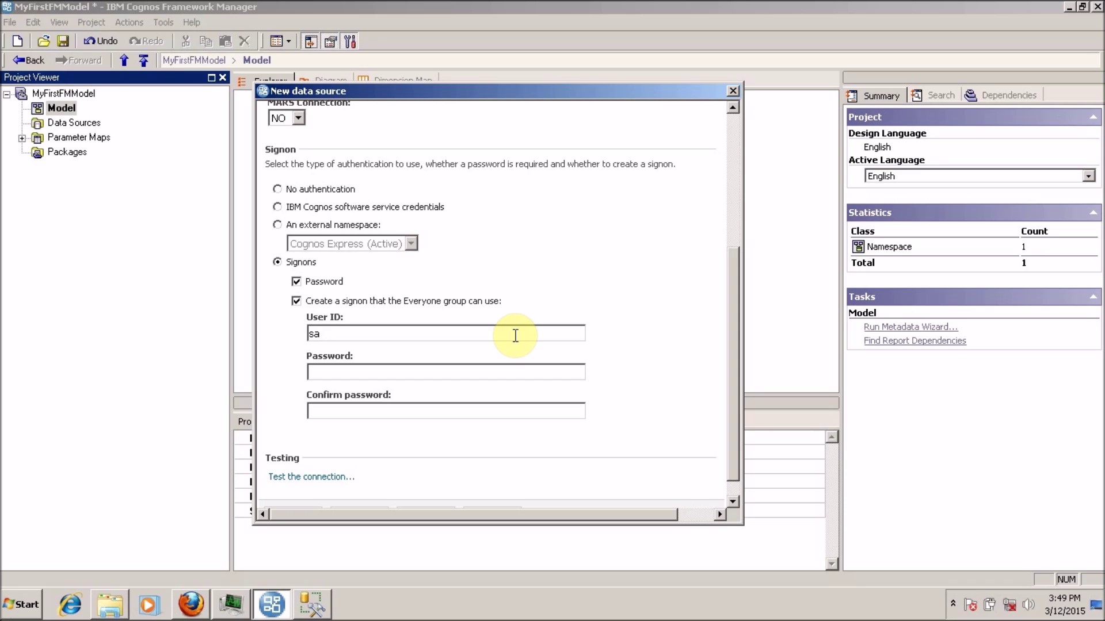
{"action": "type", "text": "******"}
{"action": "key", "text": "Tab"}
{"action": "type", "text": "*****"}
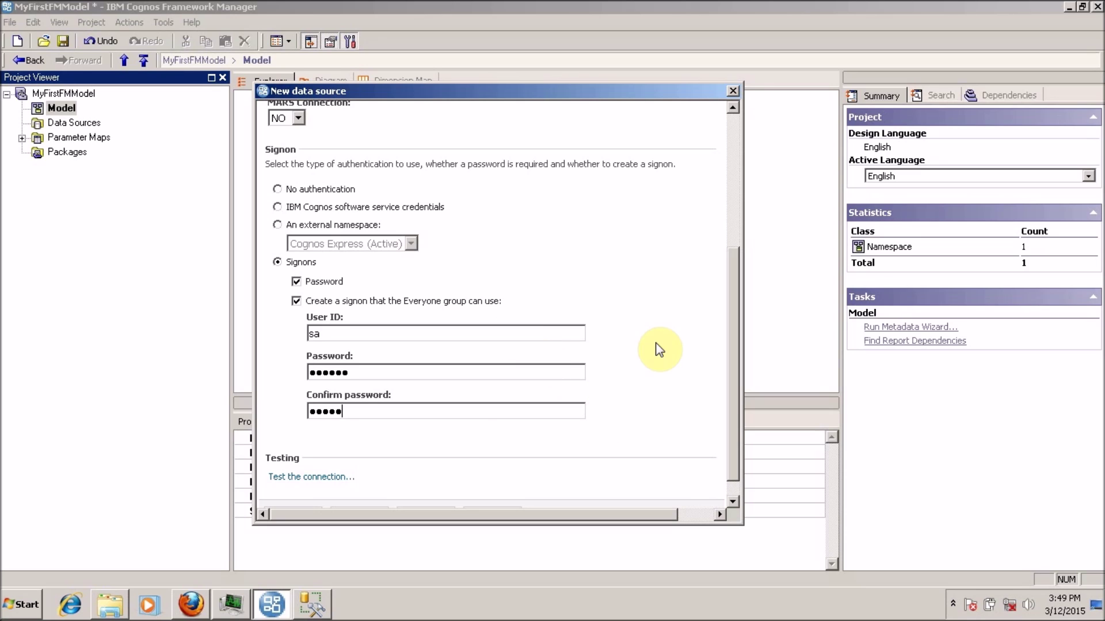
Switch to SQL Server Management Studio, enter the account password and connect to the SE08 instance with SQL Server Authentication
{"action": "left_click_drag", "start_coordinate": [732, 359], "coordinate": [740, 180]}
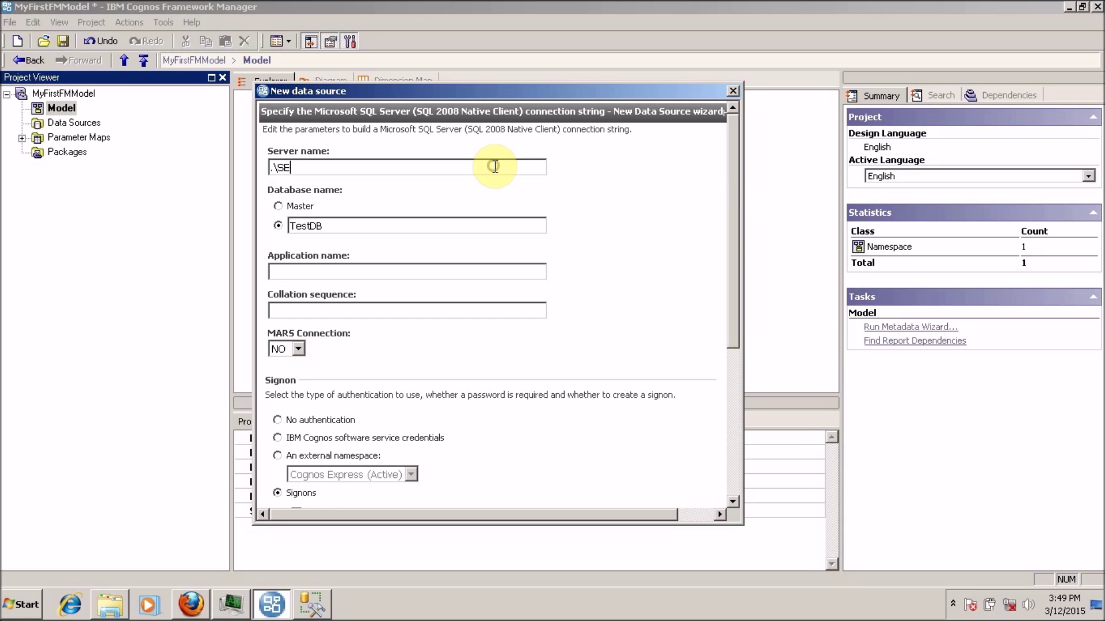
{"action": "key", "text": "alt+Tab"}
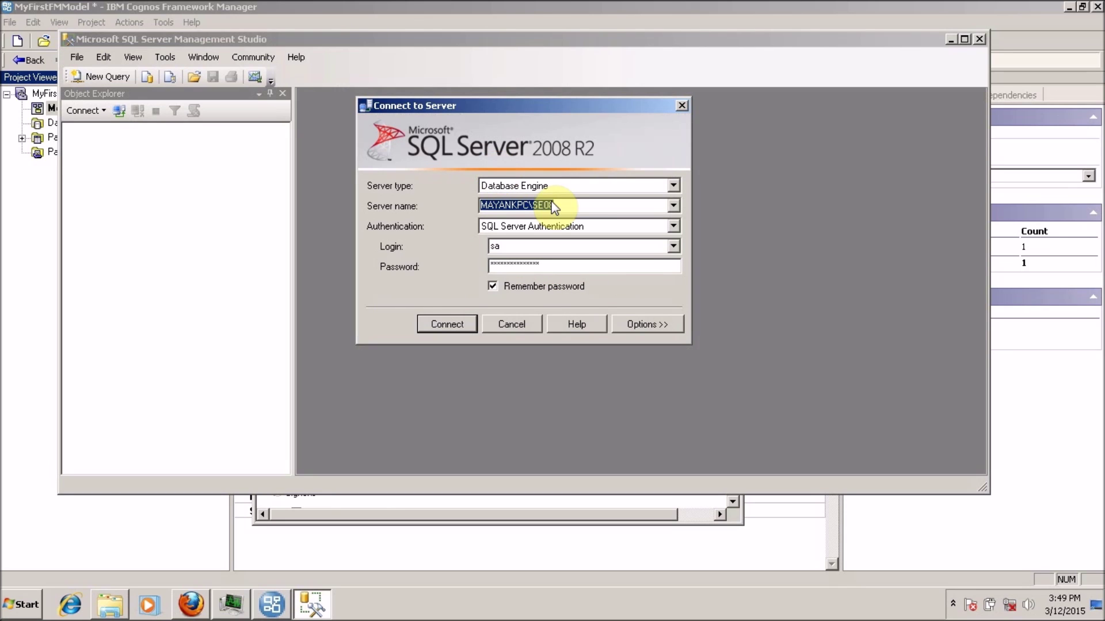
{"action": "left_click_drag", "start_coordinate": [533, 205], "coordinate": [568, 206]}
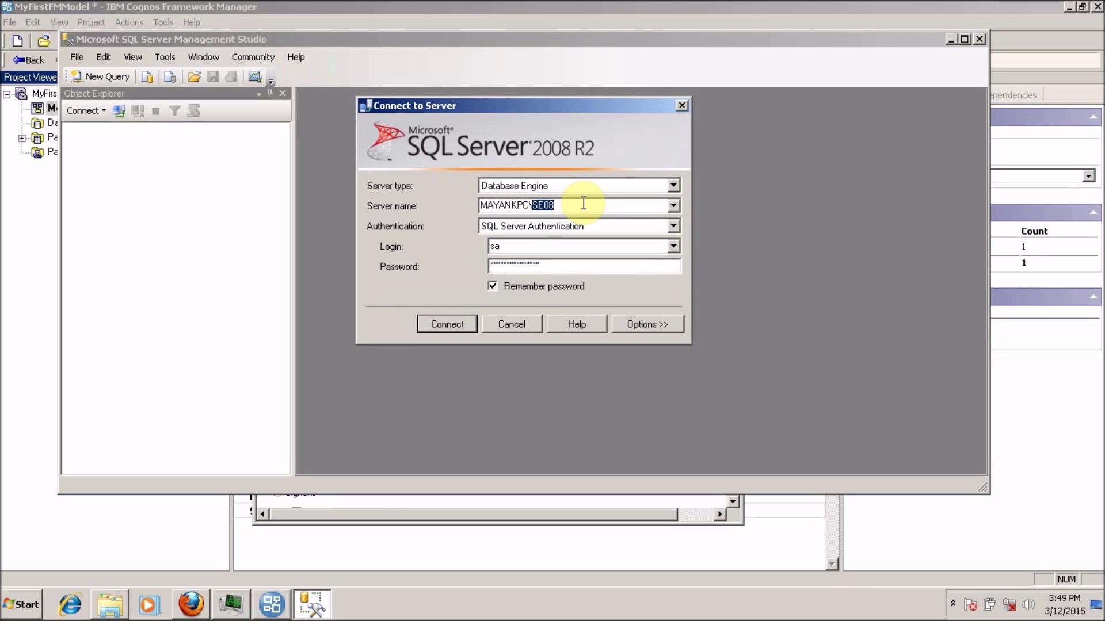
{"action": "double_click", "coordinate": [548, 268]}
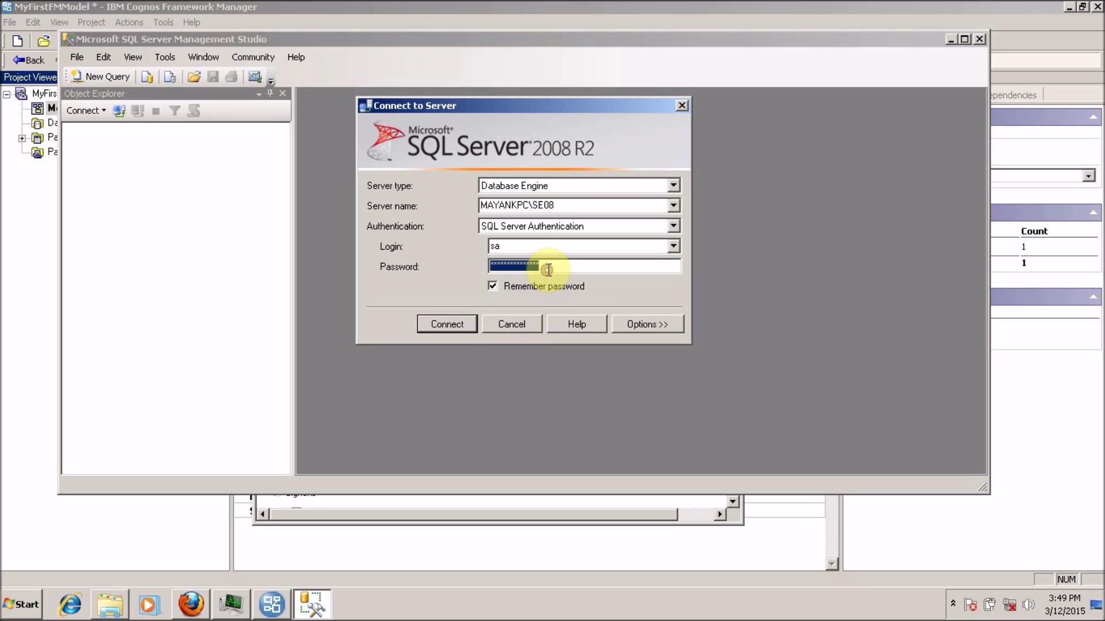
{"action": "type", "text": "******"}
{"action": "left_click", "coordinate": [467, 321]}
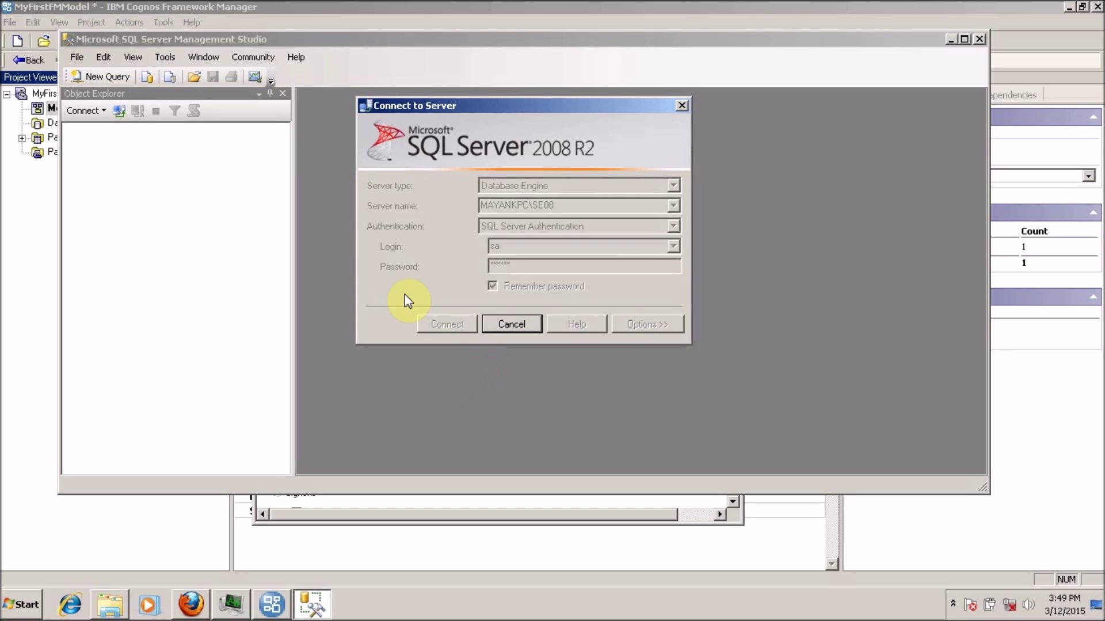
Return to the data source wizard in Framework Manager and set the server name to .\SE08
{"action": "left_click", "coordinate": [364, 517]}
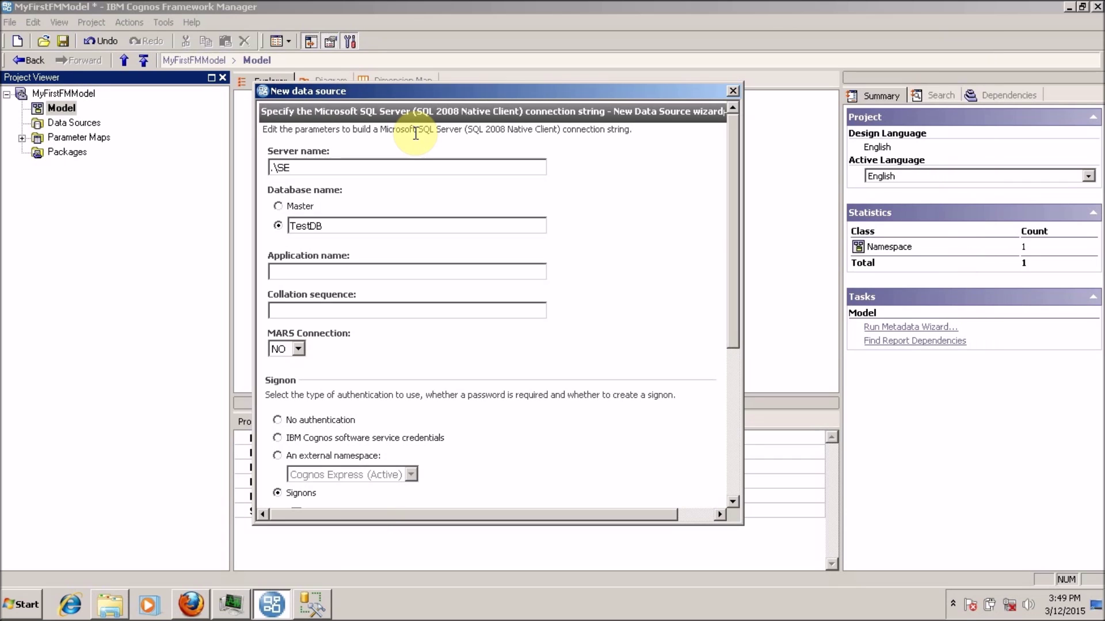
{"action": "key", "text": "BackSpace"}
{"action": "key", "text": "BackSpace"}
{"action": "type", "text": "SE08"}
Try to open the connection test for the new data source and dismiss the message
{"action": "key", "text": "Tab"}
{"action": "key", "text": "Tab"}
{"action": "key", "text": "Tab"}
{"action": "key", "text": "Tab"}
{"action": "key", "text": "Tab"}
{"action": "key", "text": "Tab"}
{"action": "key", "text": "Tab"}
{"action": "key", "text": "Tab"}
{"action": "key", "text": "Tab"}
{"action": "key", "text": "Tab"}
{"action": "key", "text": "Tab"}
{"action": "key", "text": "Tab"}
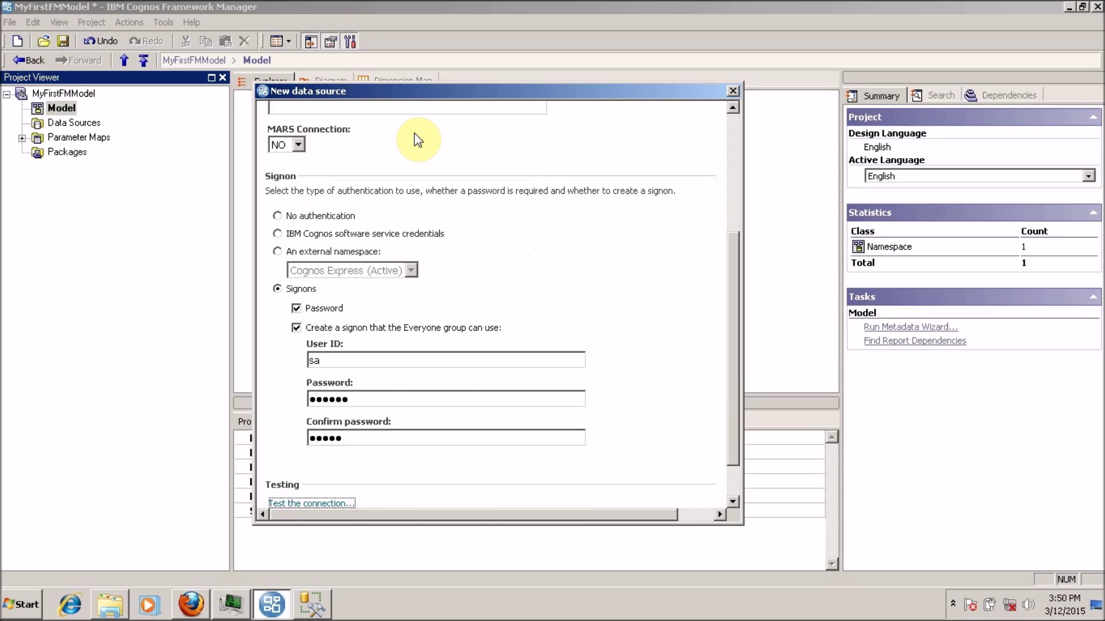
{"action": "left_click", "coordinate": [310, 463]}
{"action": "key", "text": "alt+Tab"}
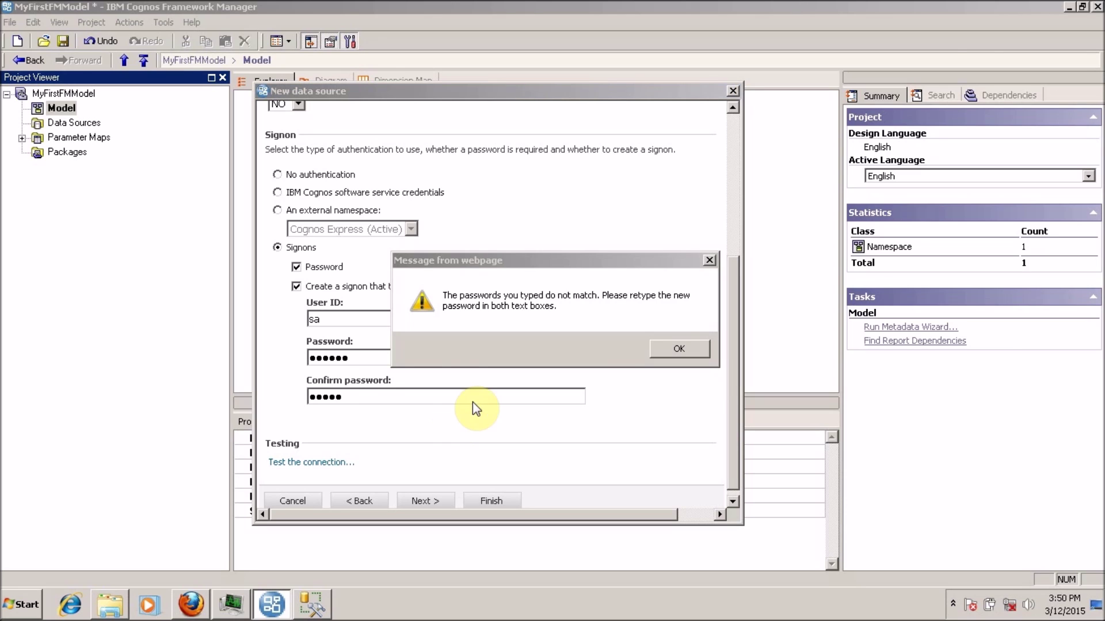
{"action": "left_click", "coordinate": [651, 510]}
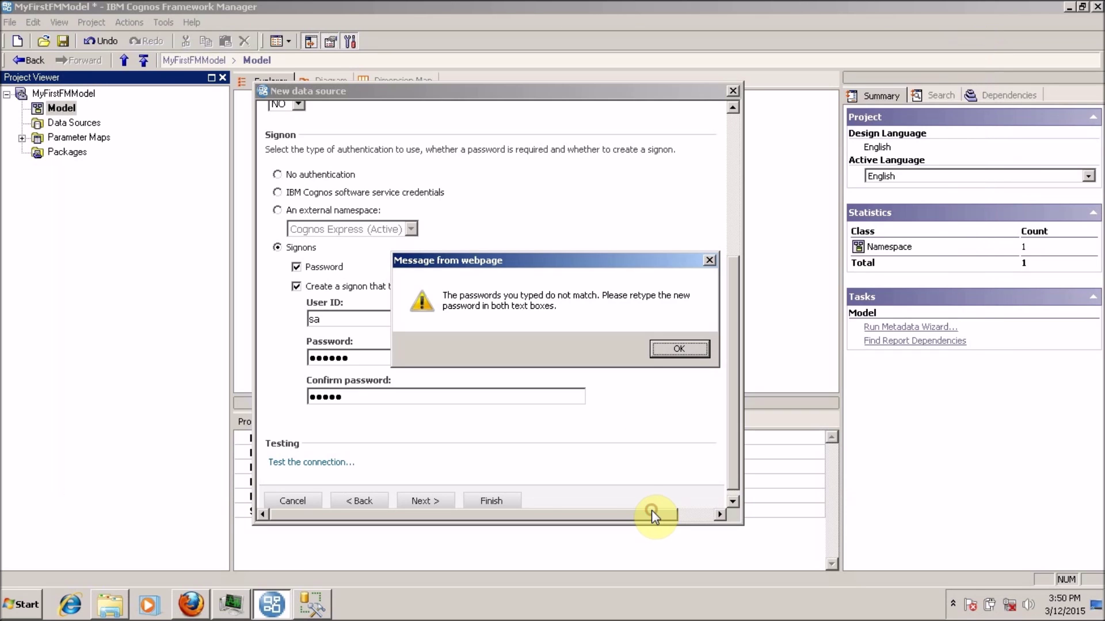
{"action": "left_click", "coordinate": [692, 355]}
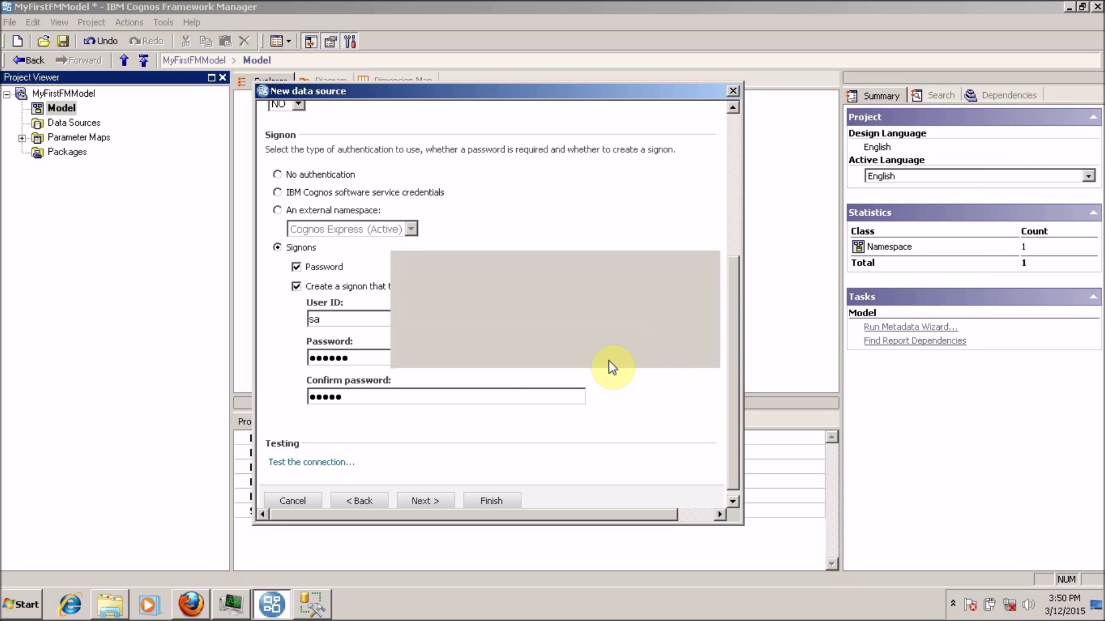
Re-enter the signon password in both the password and confirmation fields
{"action": "double_click", "coordinate": [488, 362]}
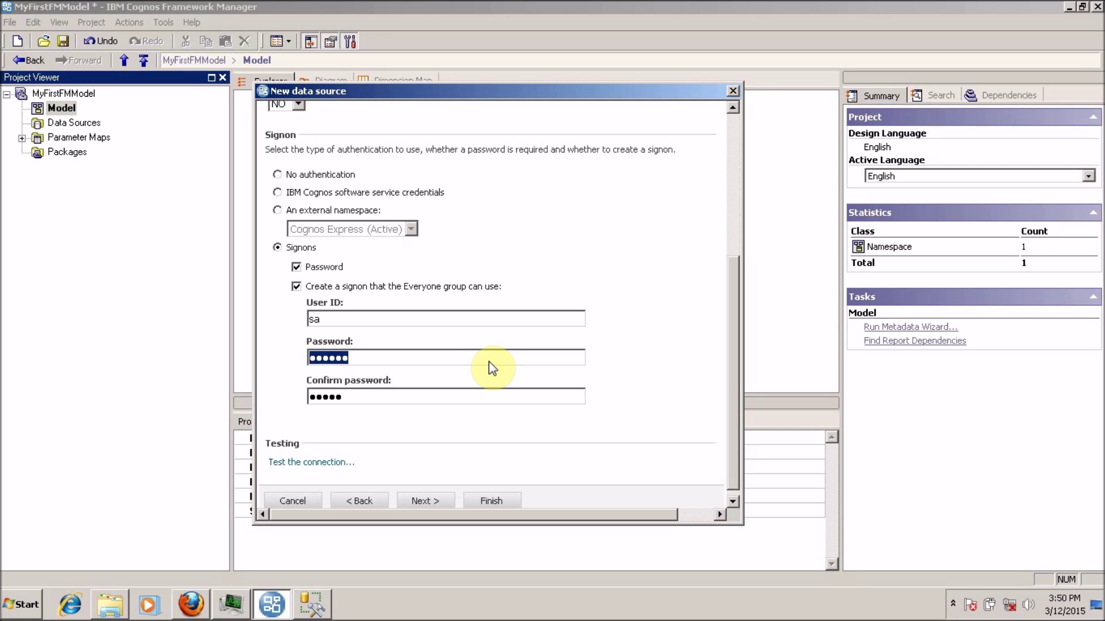
{"action": "type", "text": "******"}
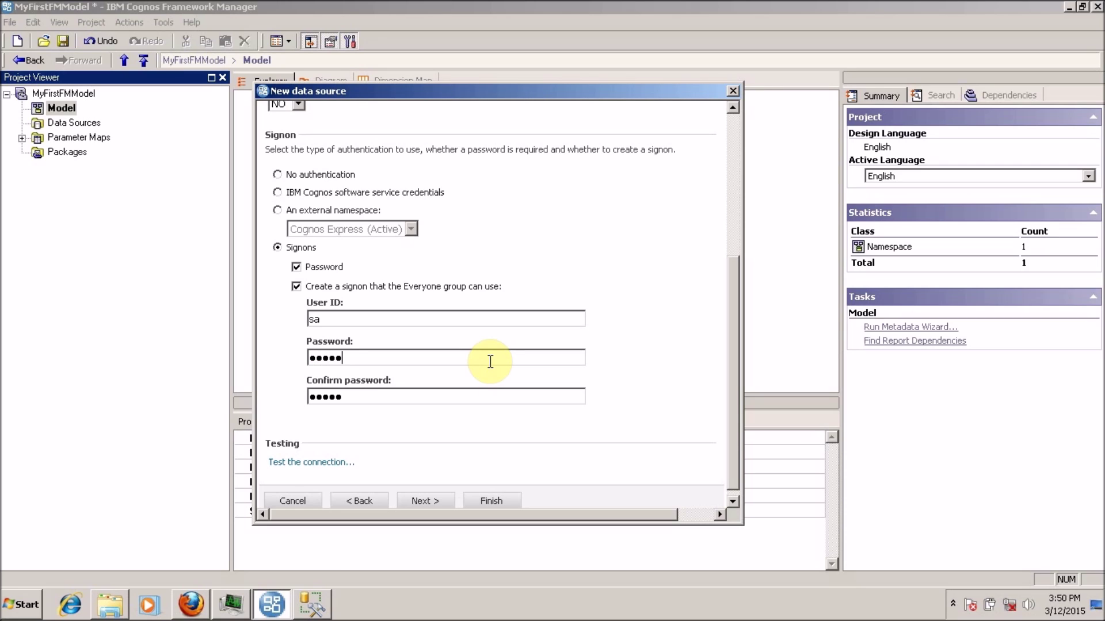
{"action": "key", "text": "Tab"}
{"action": "type", "text": "*******"}
{"action": "key", "text": "shift+Left"}
{"action": "key", "text": "shift+Left"}
{"action": "key", "text": "shift+Left"}
{"action": "key", "text": "shift+Left"}
{"action": "key", "text": "shift+Left"}
{"action": "key", "text": "shift+Left"}
{"action": "key", "text": "BackSpace"}
Open the connection test page for the data source and close SQL Server Management Studio
{"action": "left_click", "coordinate": [327, 464]}
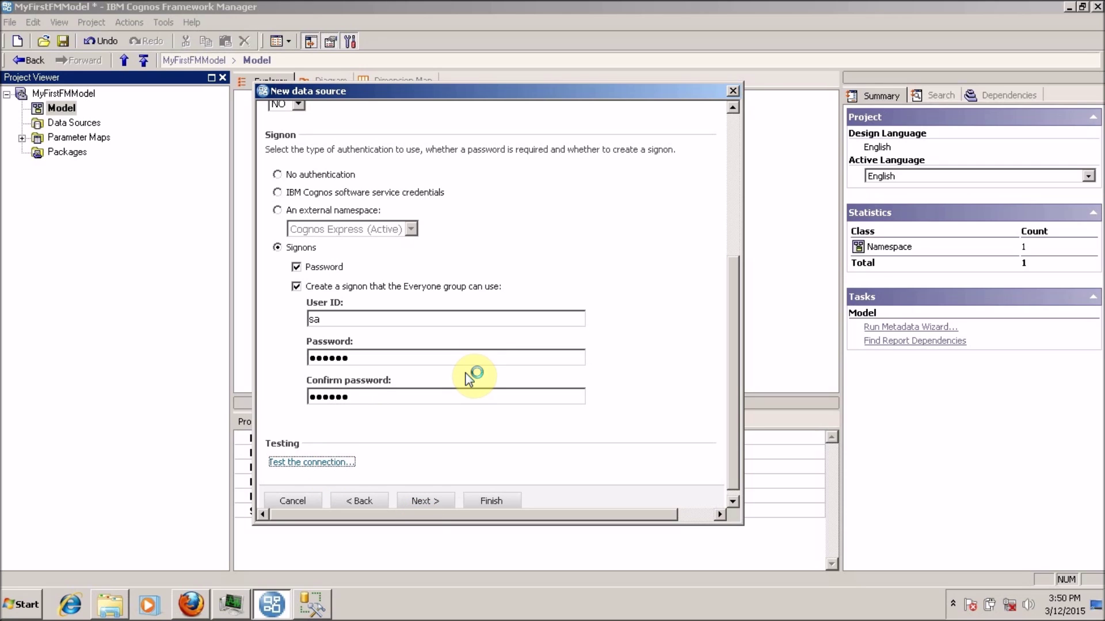
{"action": "key", "text": "alt+Tab"}
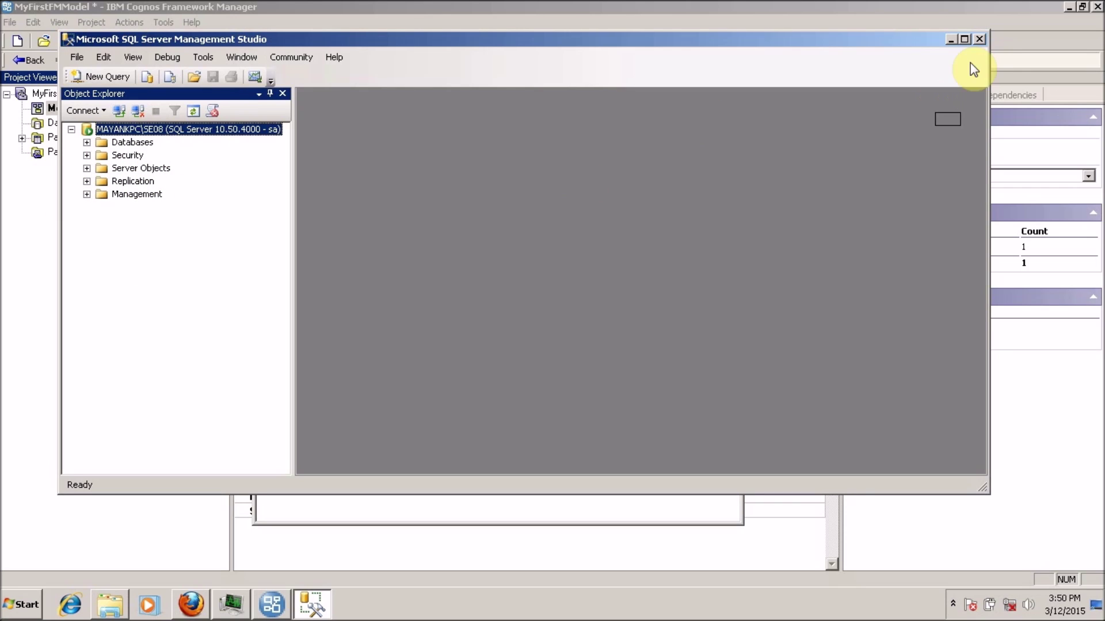
{"action": "left_click", "coordinate": [981, 45]}
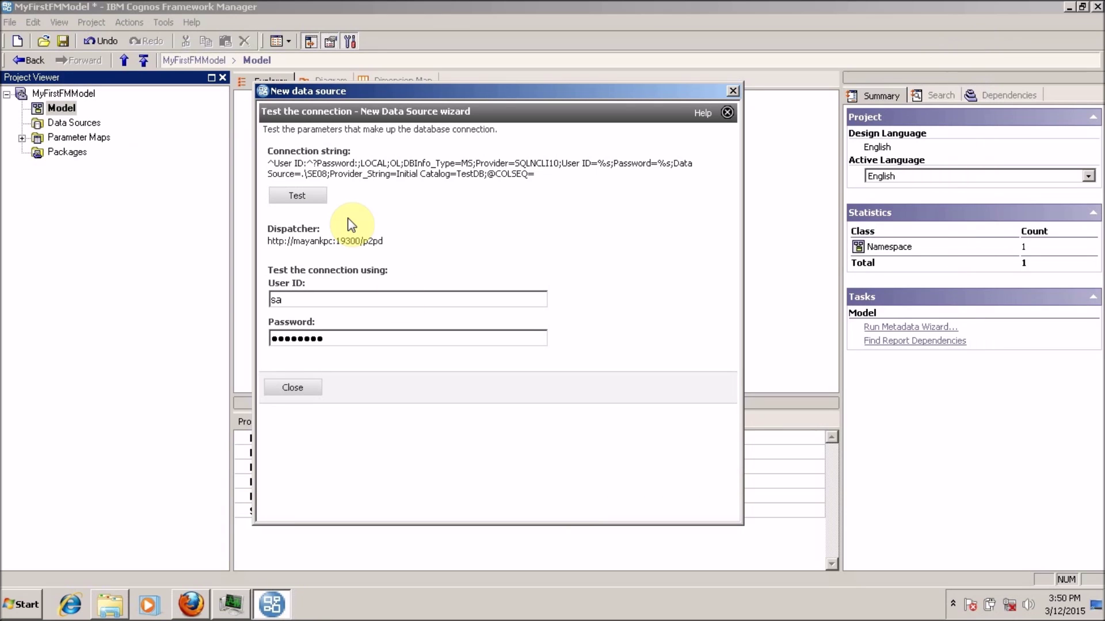
Test the connection with the sa signon and go back to the connection parameters
{"action": "left_click_drag", "start_coordinate": [383, 92], "coordinate": [369, 70]}
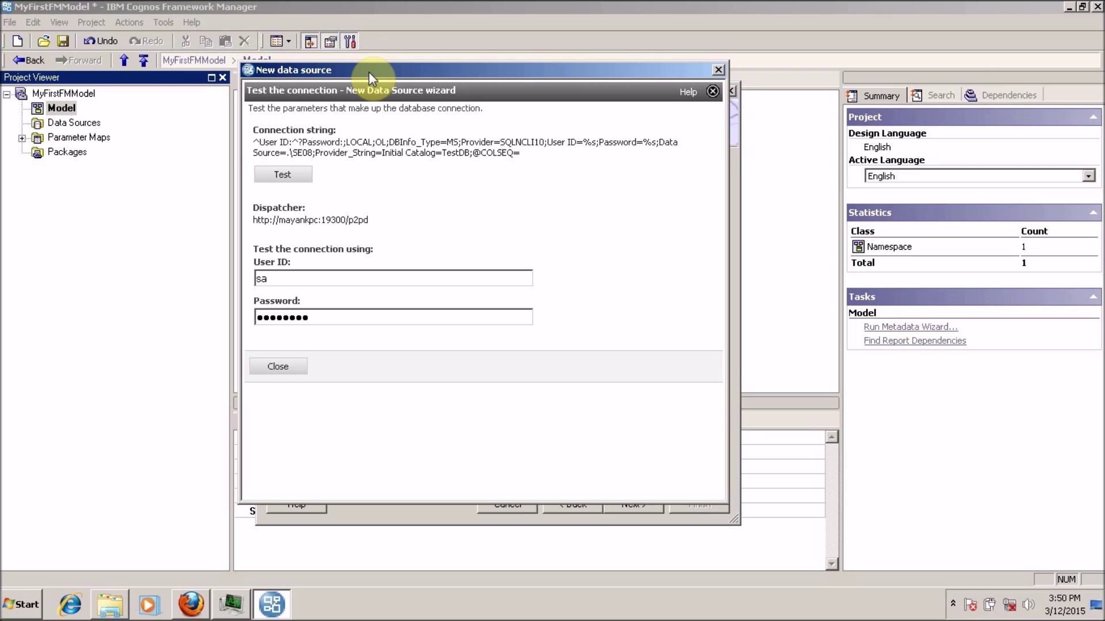
{"action": "left_click", "coordinate": [284, 176]}
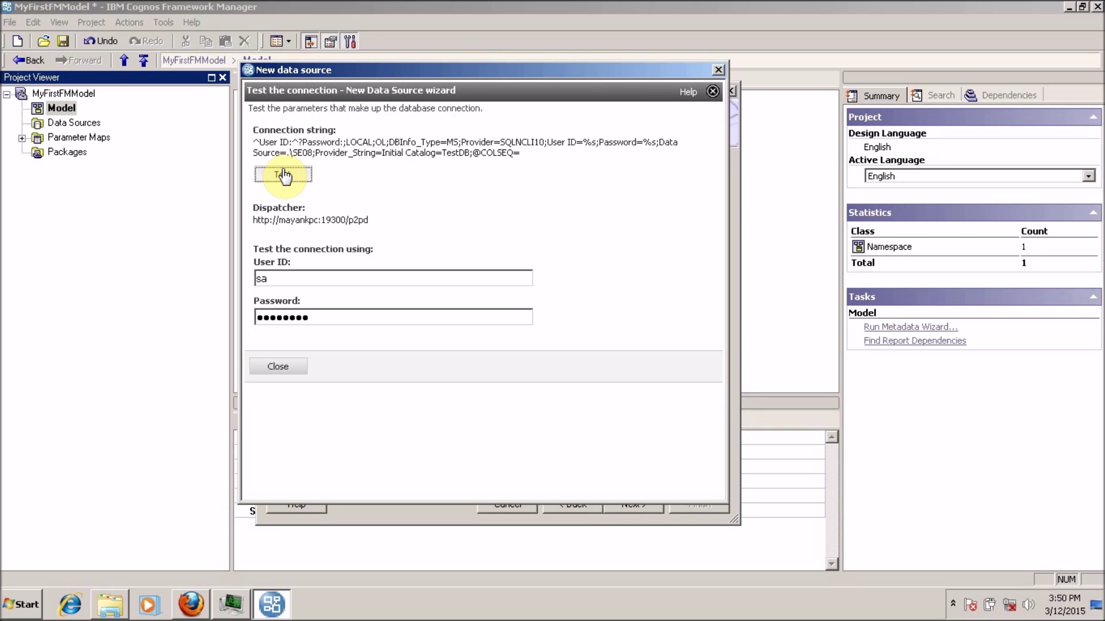
{"action": "left_click", "coordinate": [264, 374]}
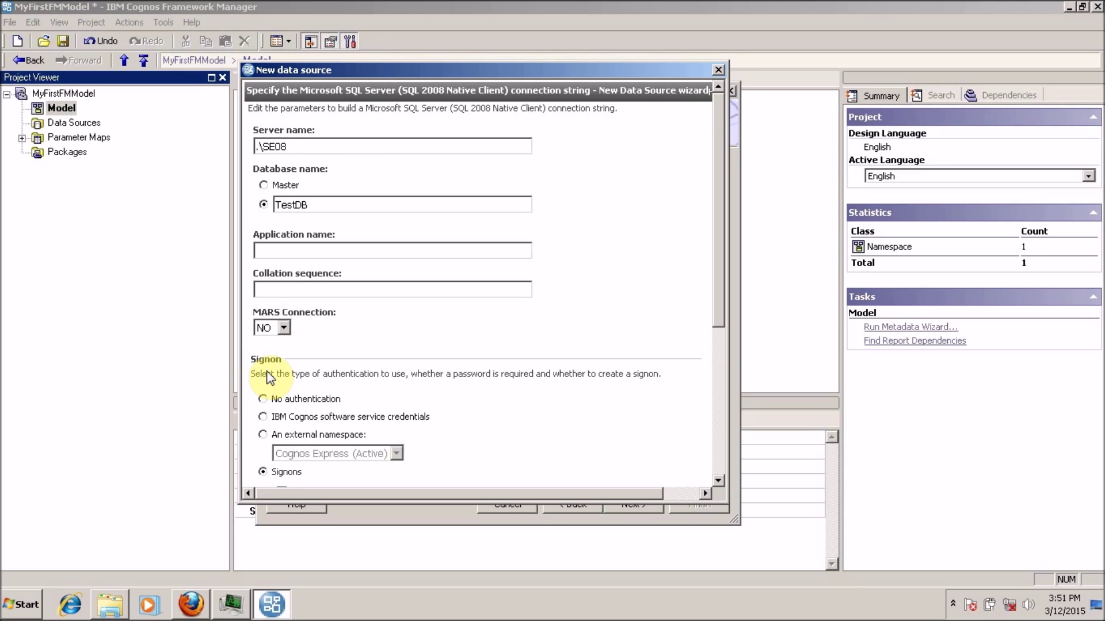
Review the connection's server name, database name and signon settings
{"action": "scroll", "coordinate": [709, 105], "scroll_direction": "down", "scroll_amount": 3}
{"action": "scroll", "coordinate": [709, 105], "scroll_direction": "up", "scroll_amount": 3}
{"action": "left_click_drag", "start_coordinate": [342, 146], "coordinate": [214, 144]}
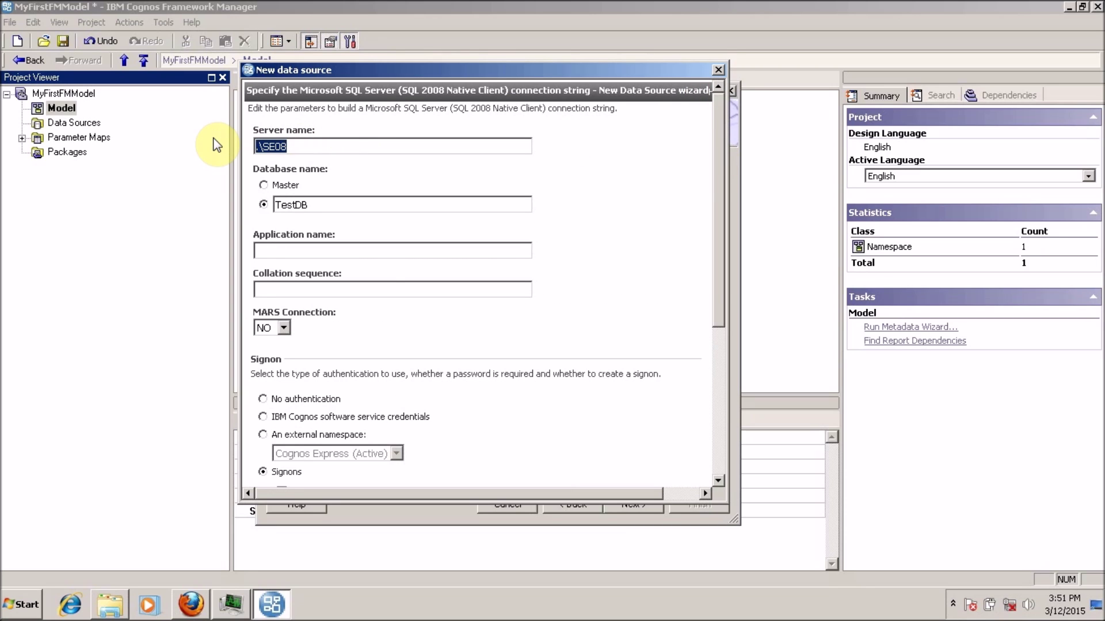
{"action": "left_click_drag", "start_coordinate": [339, 205], "coordinate": [264, 213]}
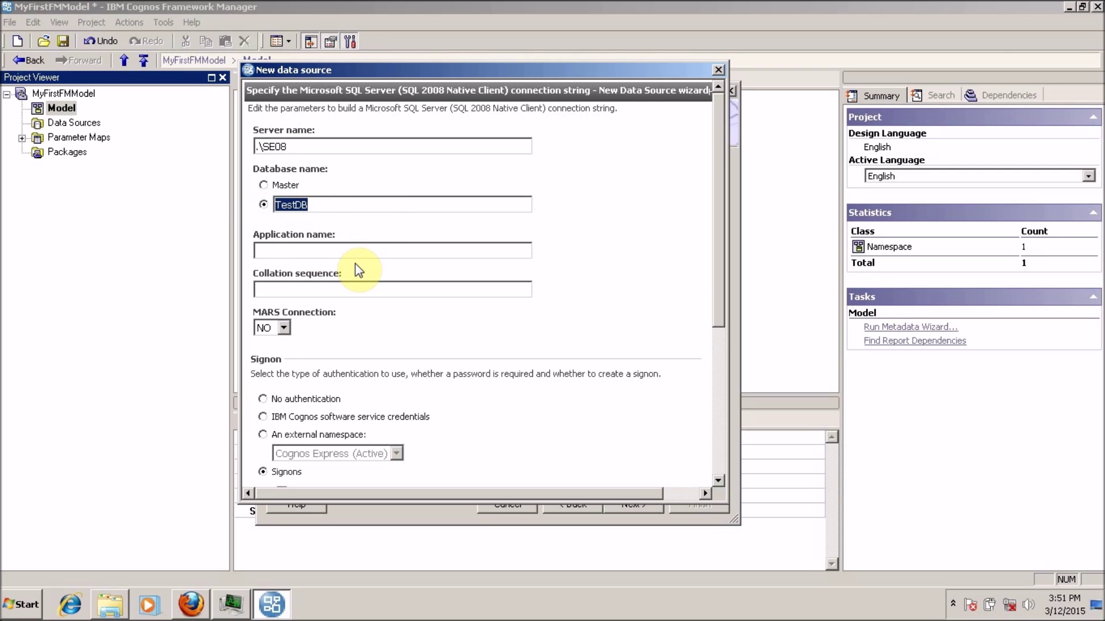
{"action": "left_click_drag", "start_coordinate": [716, 245], "coordinate": [713, 365]}
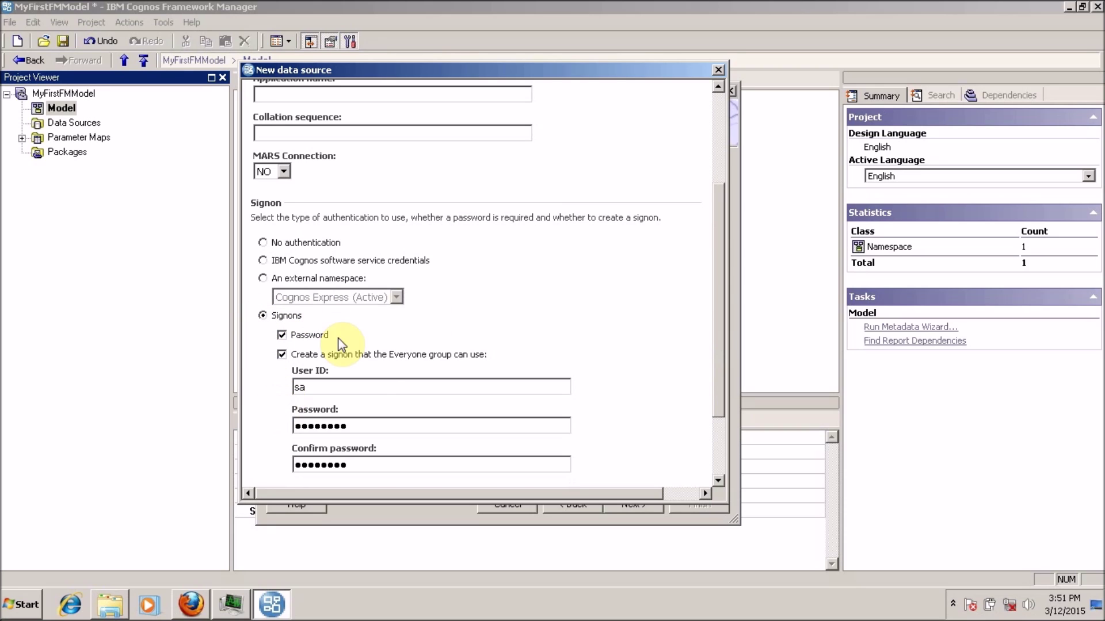
{"action": "left_click_drag", "start_coordinate": [347, 387], "coordinate": [296, 388]}
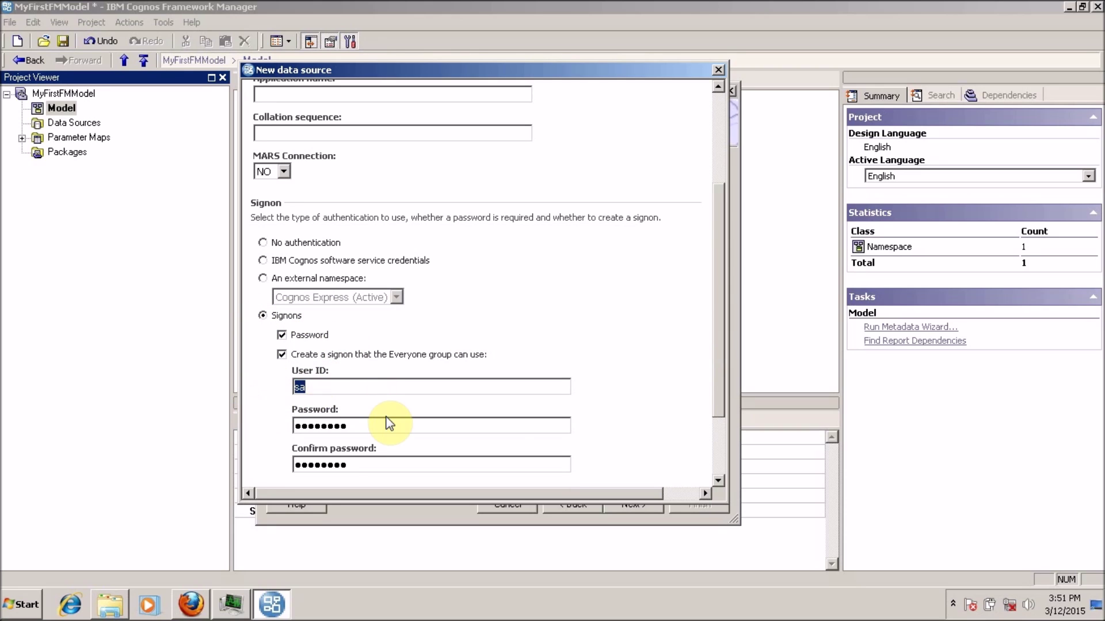
{"action": "left_click_drag", "start_coordinate": [721, 234], "coordinate": [717, 328]}
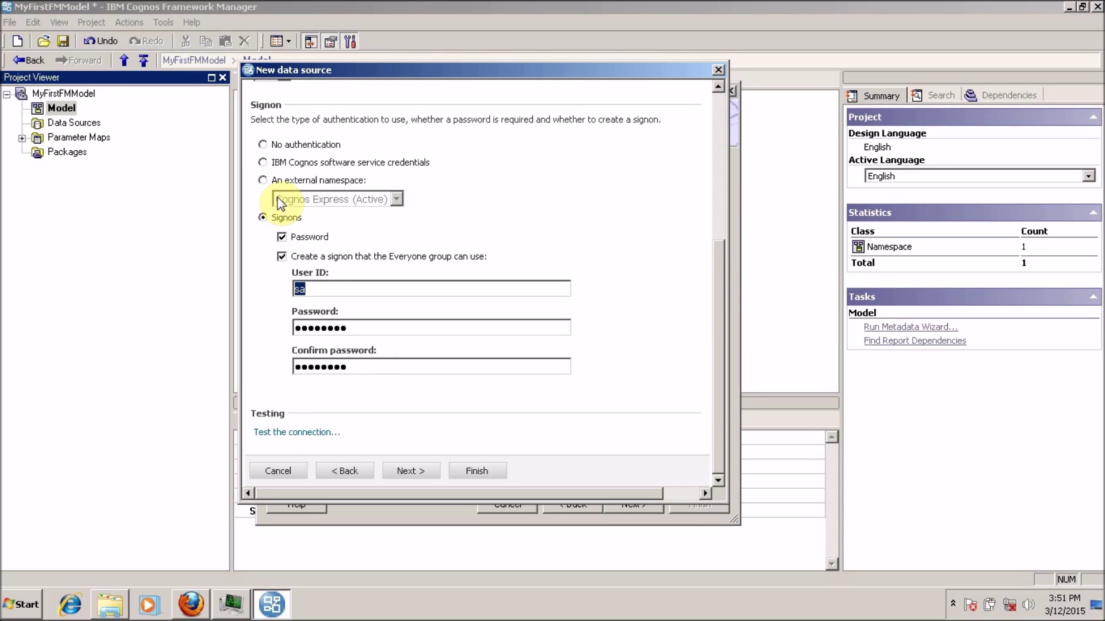
Run the connection test for the TestDB database again, then close the results and the test page
{"action": "left_click", "coordinate": [299, 433]}
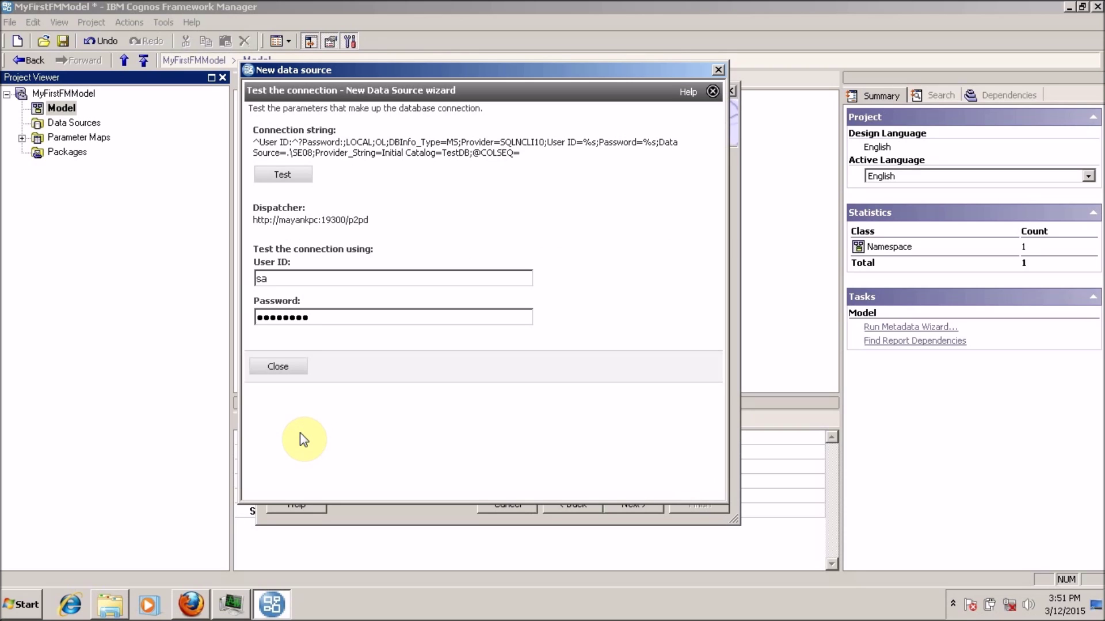
{"action": "left_click", "coordinate": [291, 176]}
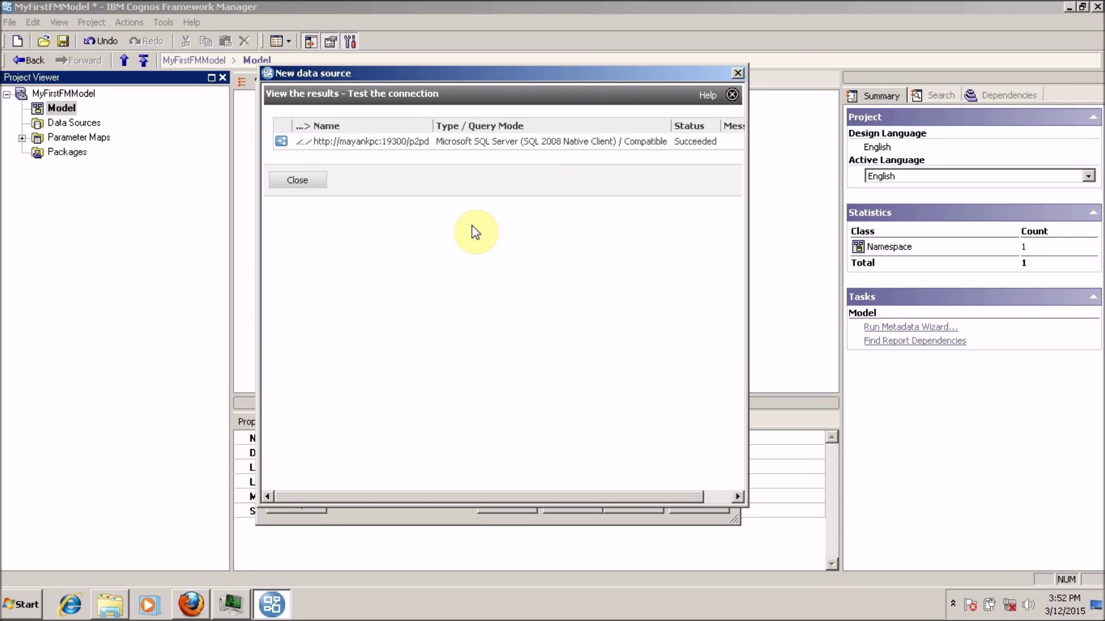
{"action": "left_click", "coordinate": [305, 180]}
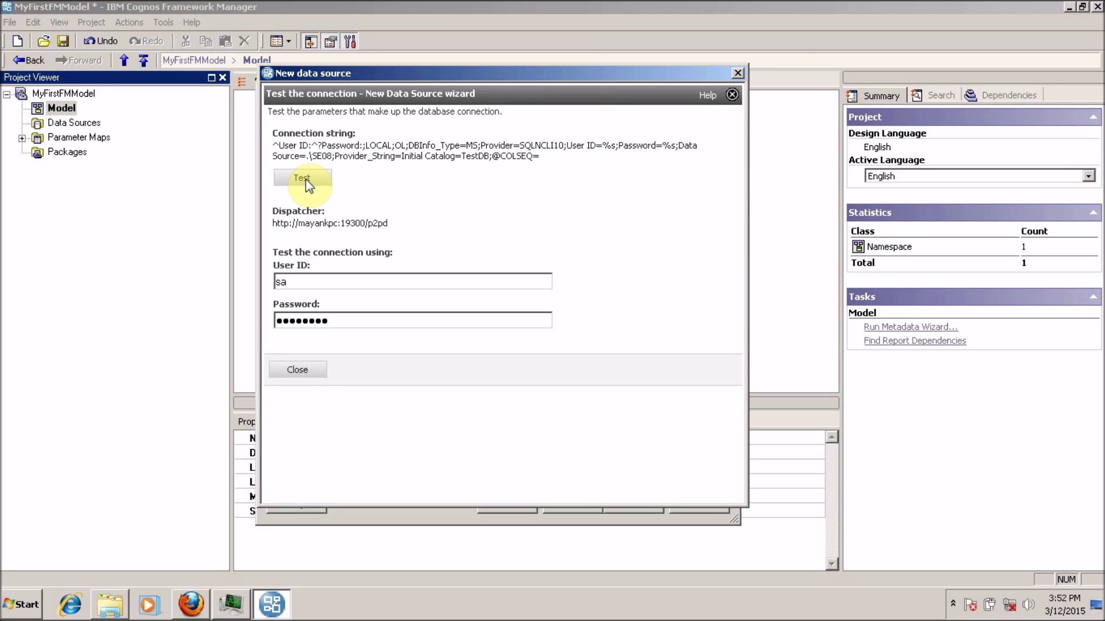
{"action": "left_click", "coordinate": [301, 372]}
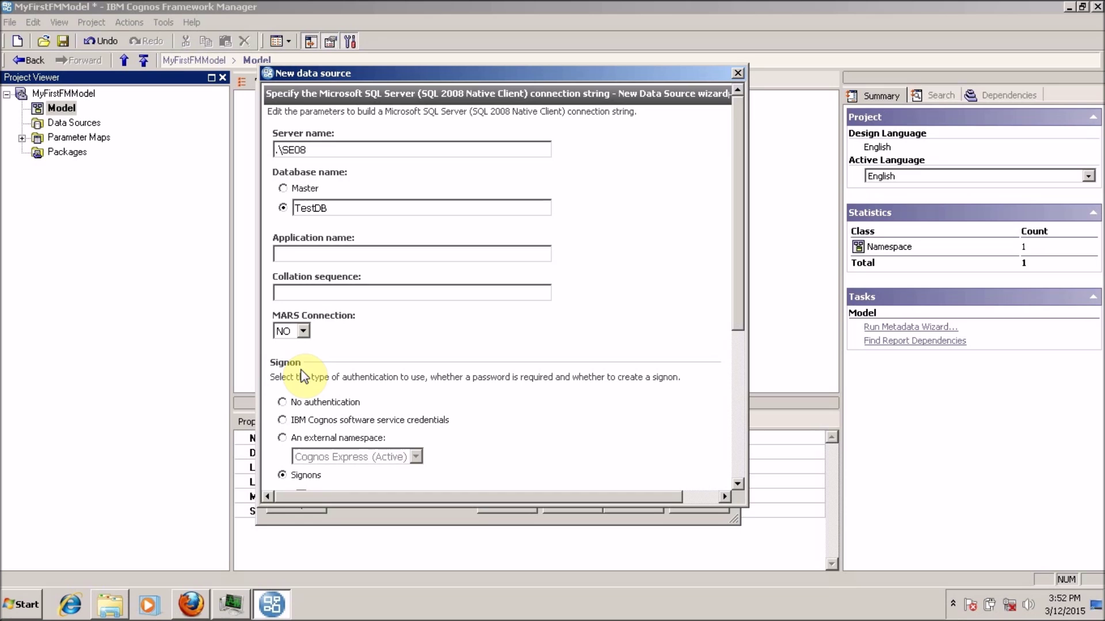
Finish creating the data source without setting any database commands and close the New Data Source wizard
{"action": "left_click", "coordinate": [738, 460]}
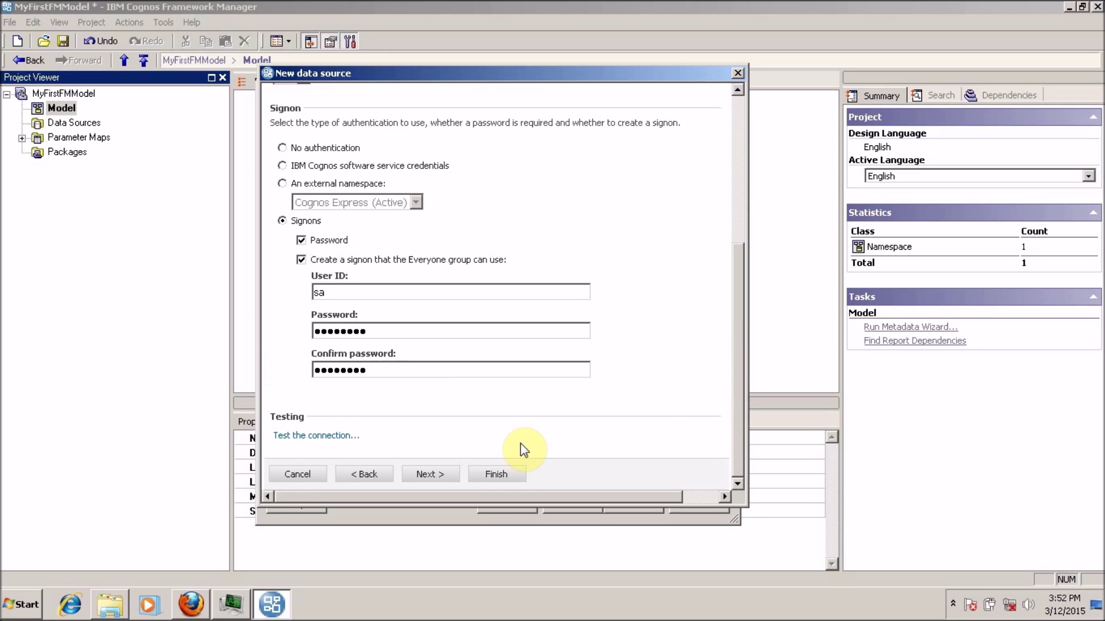
{"action": "left_click", "coordinate": [496, 476]}
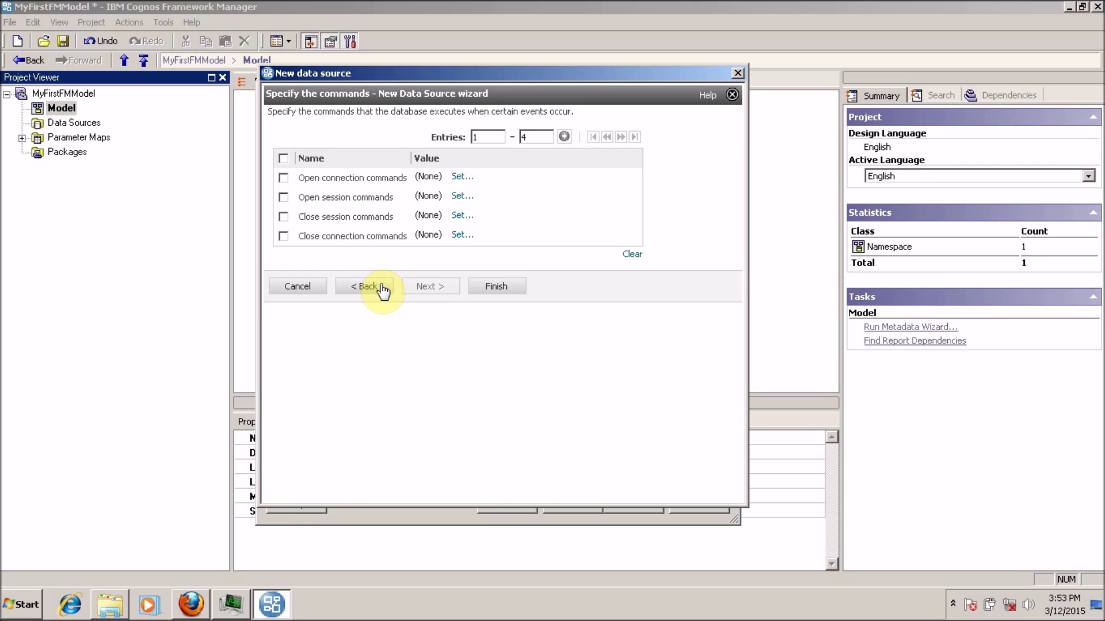
{"action": "left_click", "coordinate": [491, 286]}
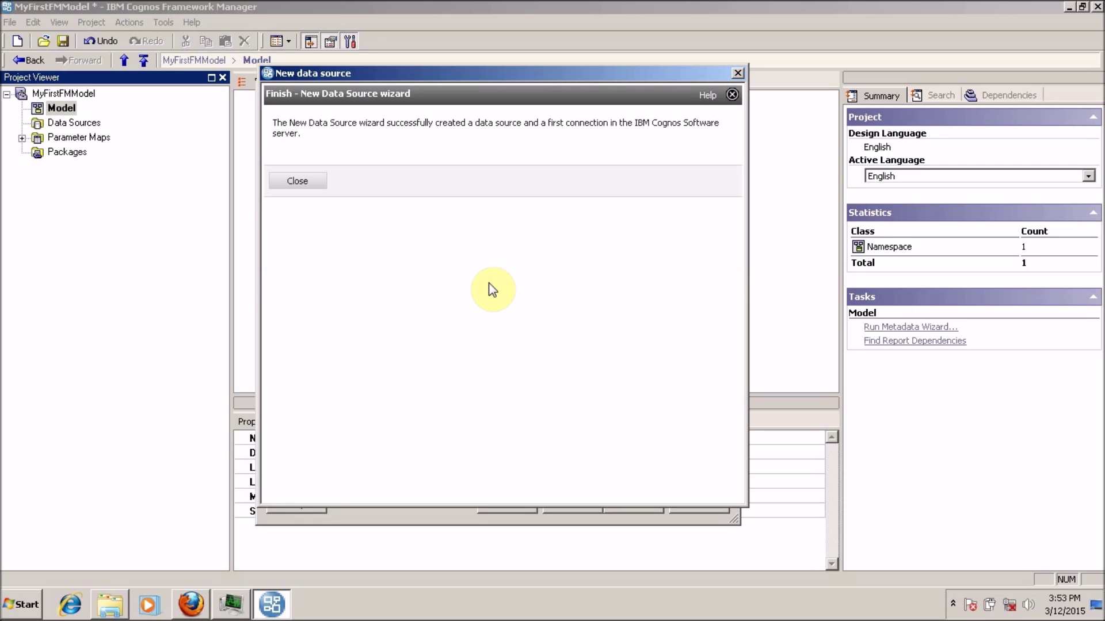
{"action": "left_click", "coordinate": [311, 190]}
{"action": "left_click", "coordinate": [285, 185]}
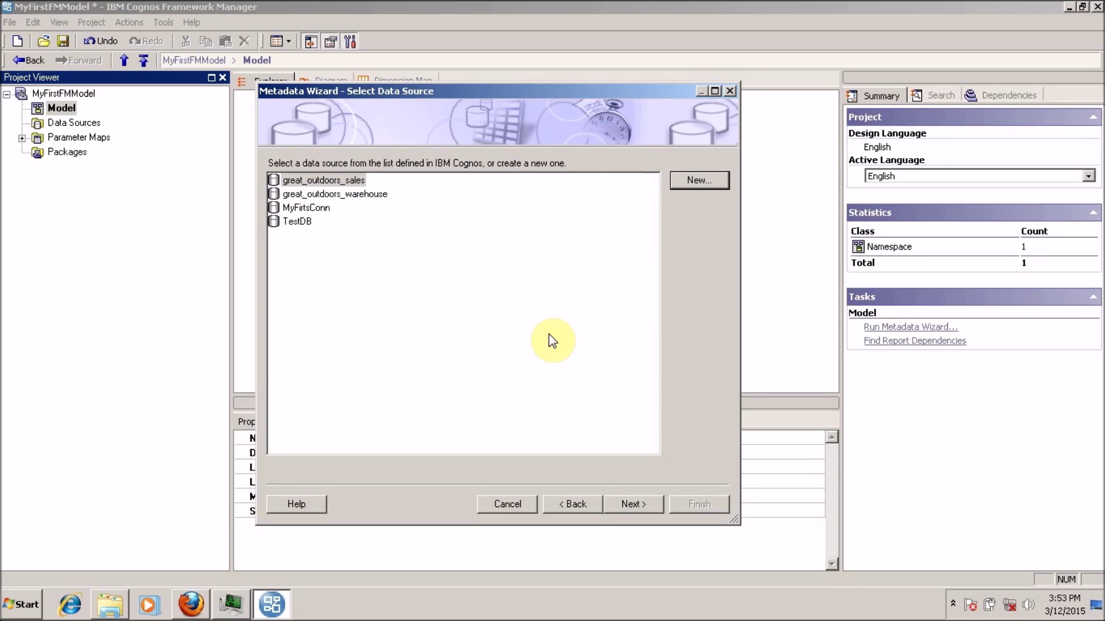
Choose great_outdoors_sales as the data source to import metadata from
{"action": "left_click", "coordinate": [315, 208]}
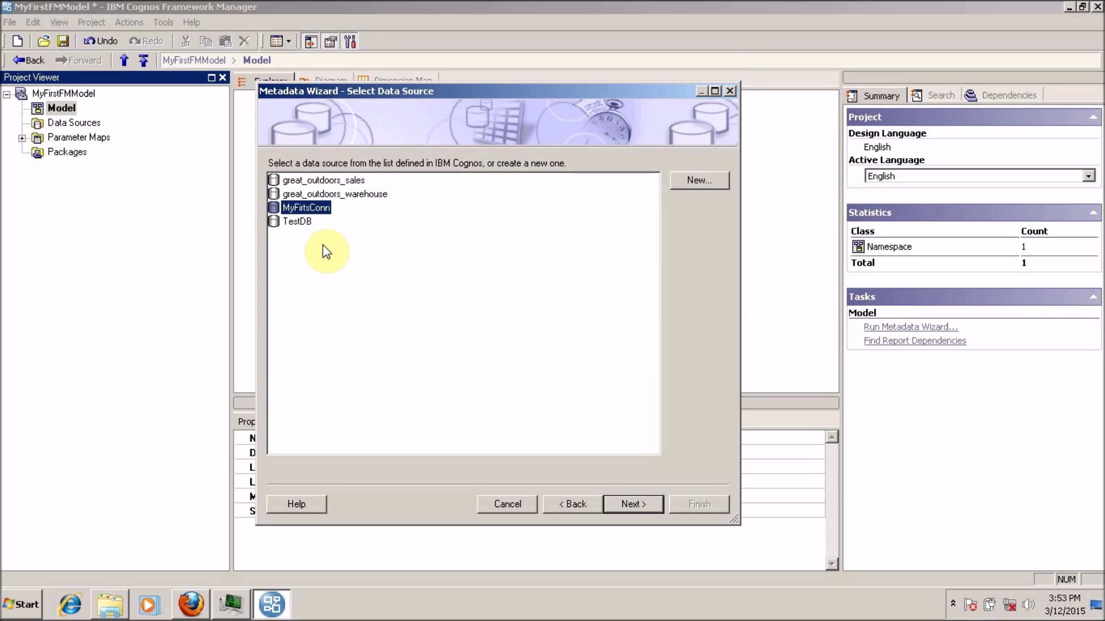
{"action": "left_click", "coordinate": [322, 306]}
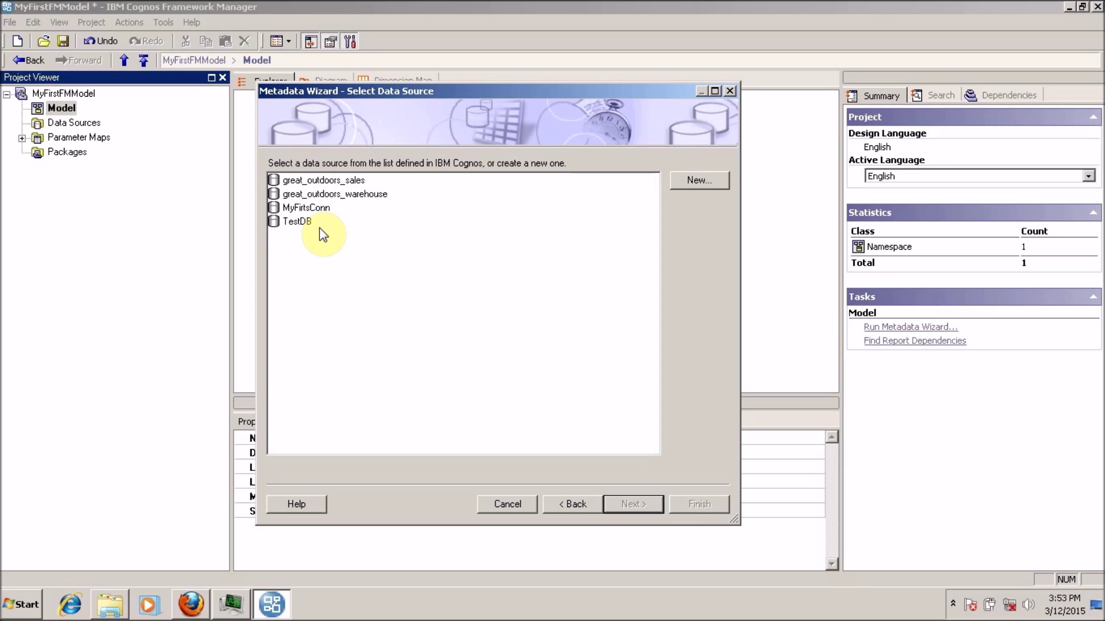
{"action": "mouse_move", "coordinate": [319, 228]}
{"action": "left_click", "coordinate": [325, 182]}
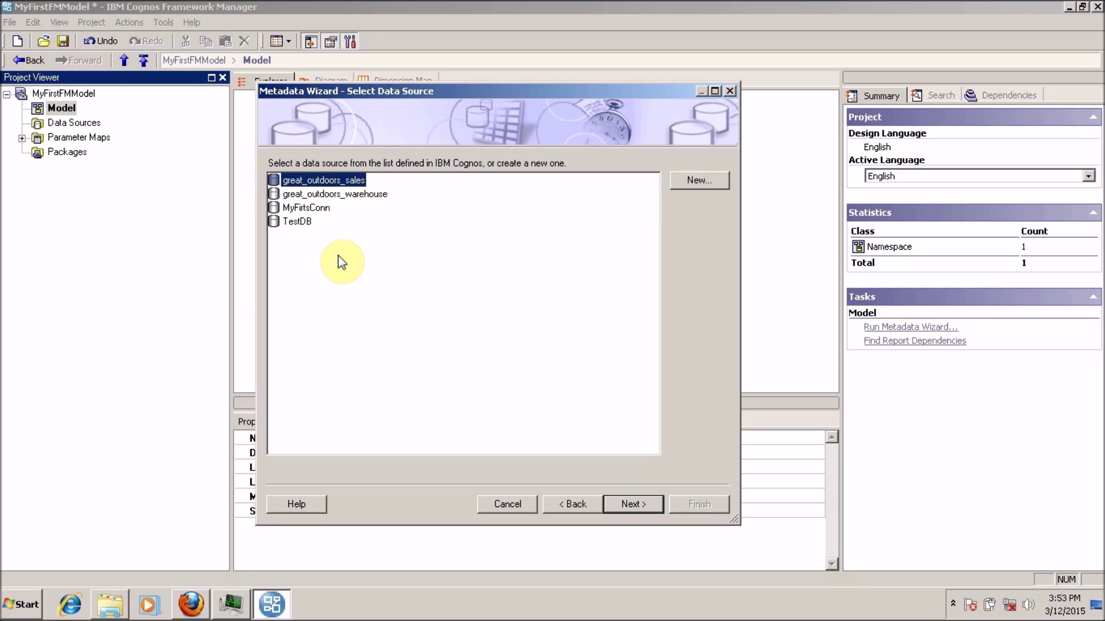
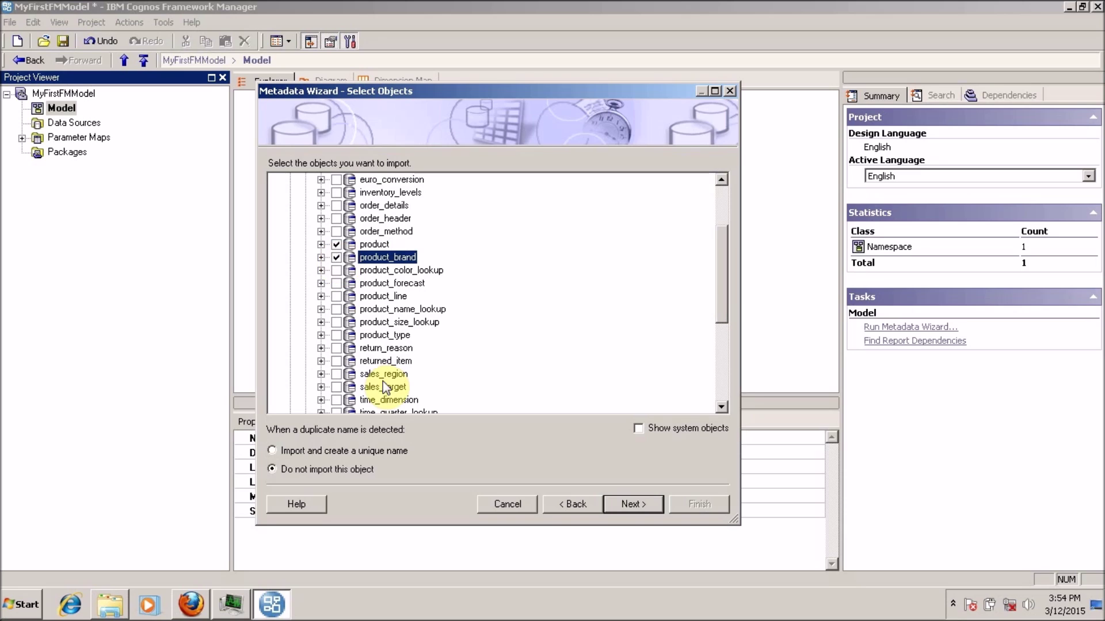
Add the product_line, order_details, branch and country tables of gosales to the objects selected for import
{"action": "left_click", "coordinate": [727, 409]}
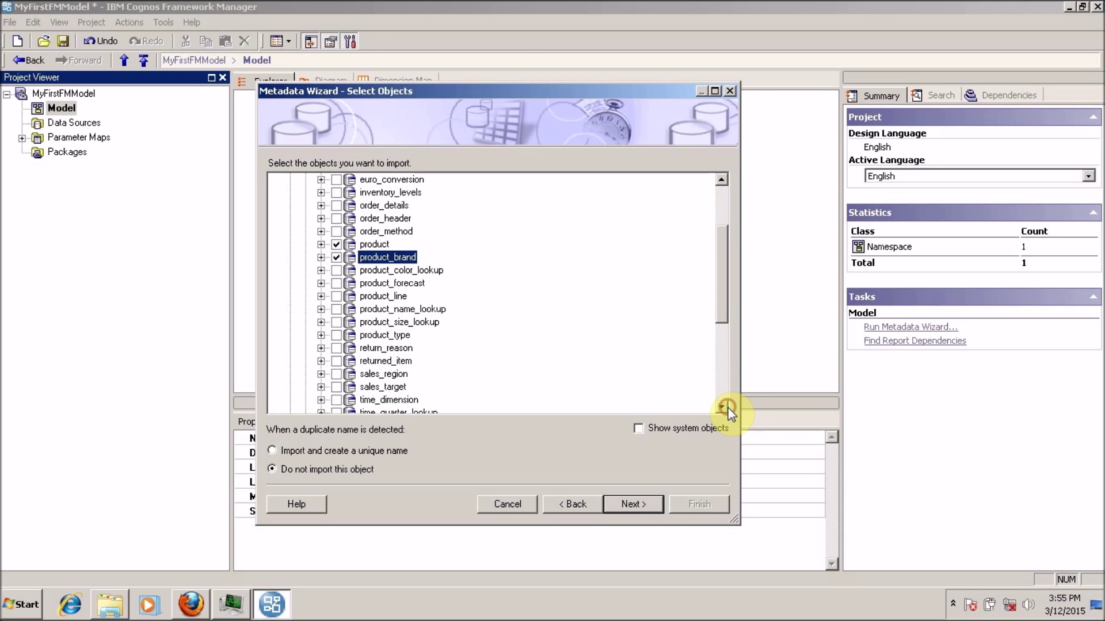
{"action": "left_click", "coordinate": [726, 409]}
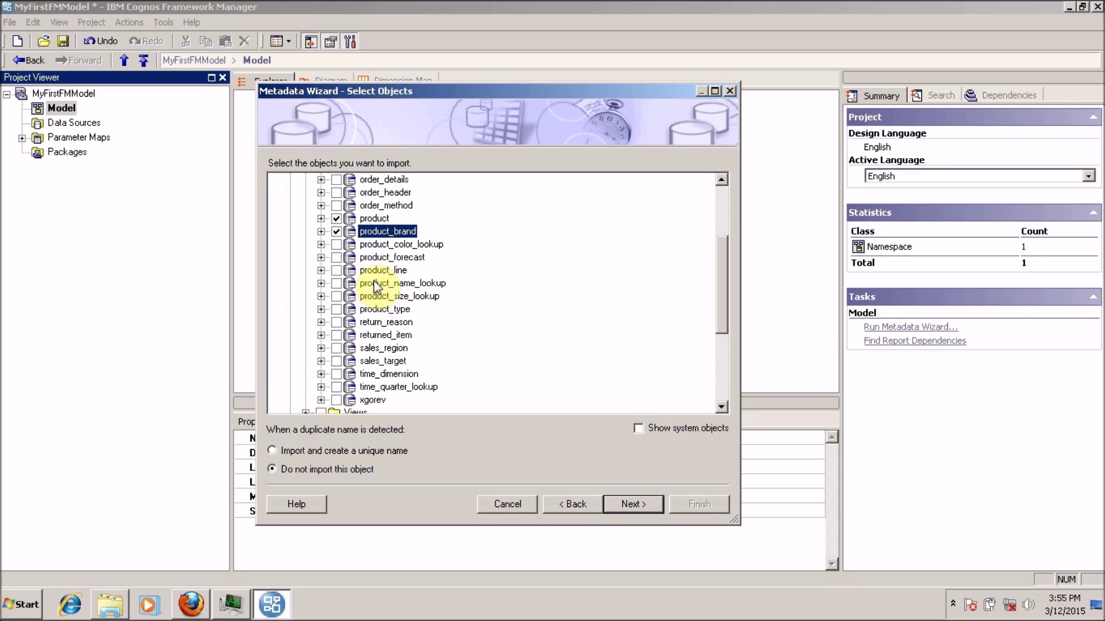
{"action": "left_click", "coordinate": [337, 271]}
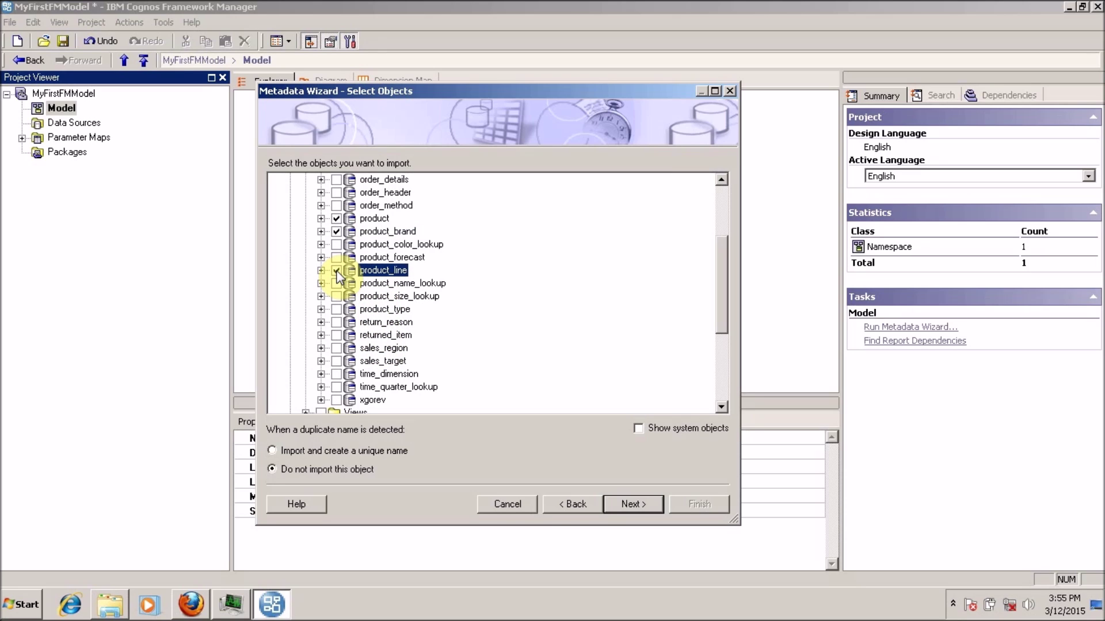
{"action": "left_click", "coordinate": [720, 262]}
{"action": "left_click_drag", "start_coordinate": [719, 259], "coordinate": [717, 246]}
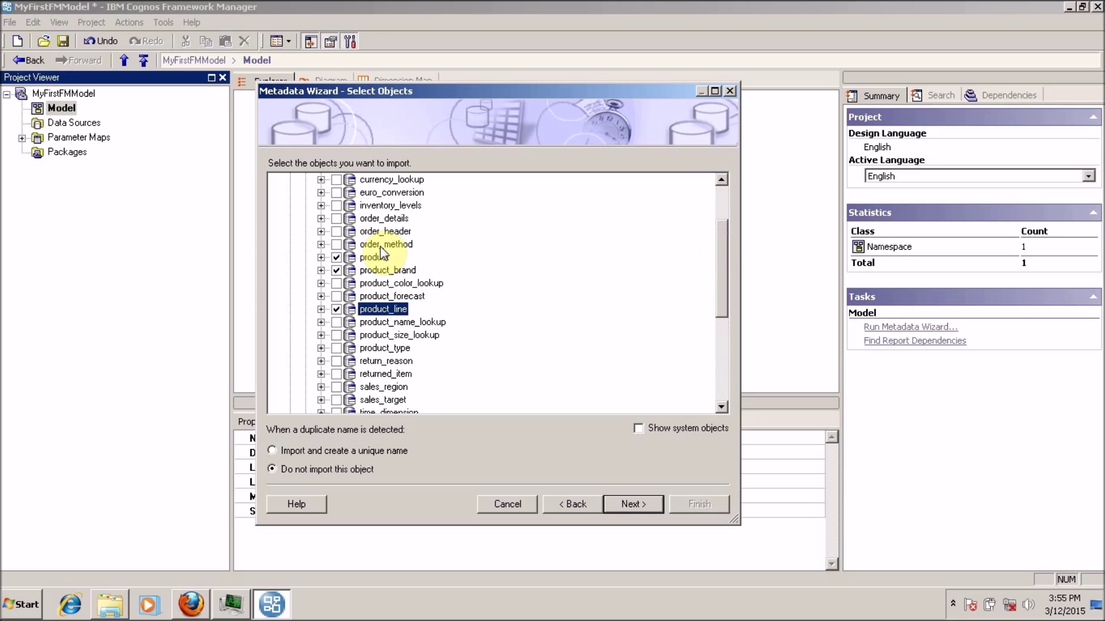
{"action": "left_click", "coordinate": [338, 220]}
{"action": "left_click_drag", "start_coordinate": [719, 266], "coordinate": [718, 236]}
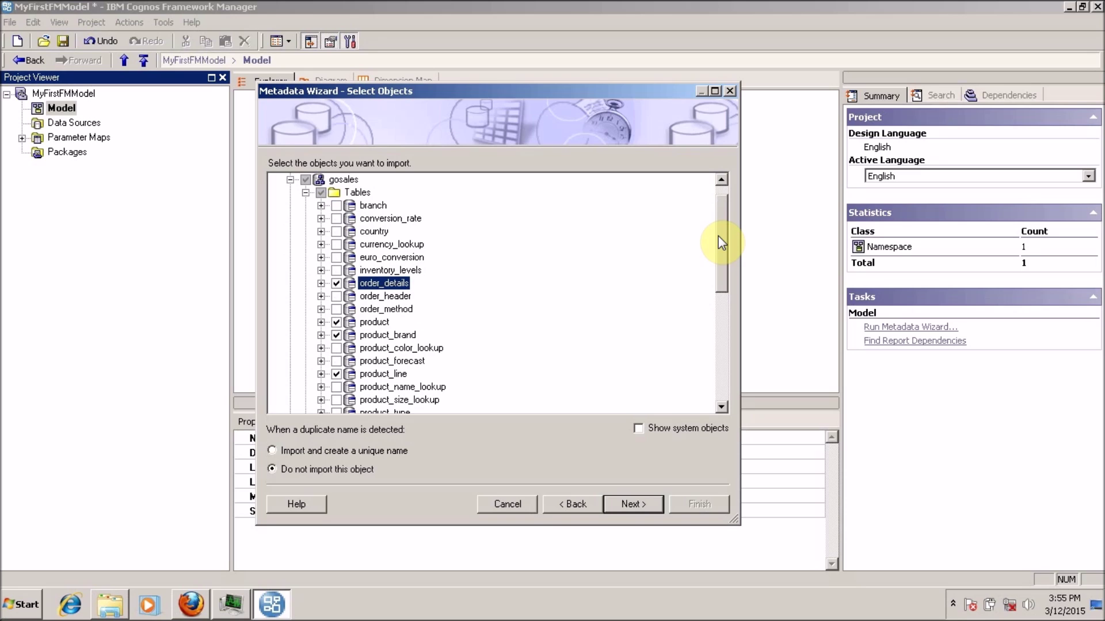
{"action": "left_click", "coordinate": [337, 205]}
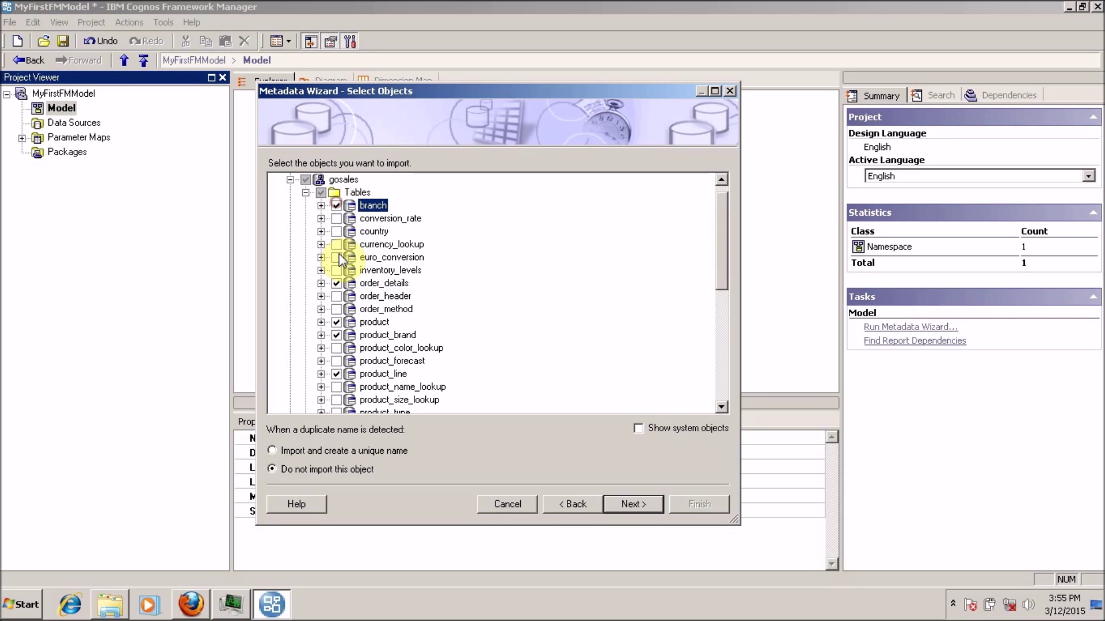
{"action": "left_click", "coordinate": [336, 231]}
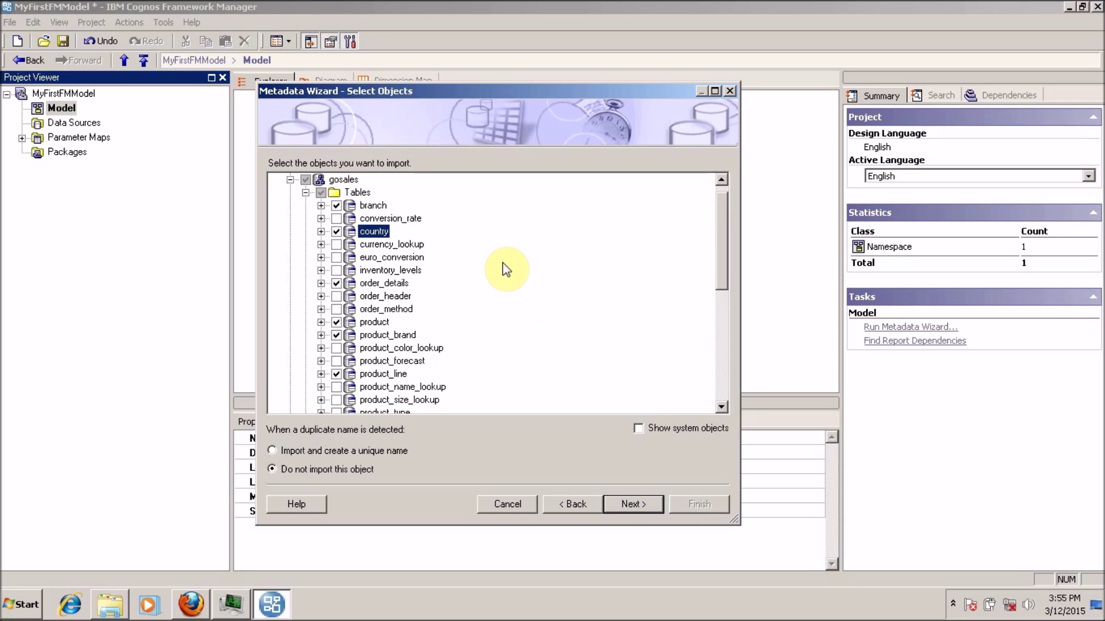
Import the selected tables, generating relationships from primary and foreign keys between the imported query subjects, and finish the Metadata Wizard
{"action": "left_click", "coordinate": [616, 507]}
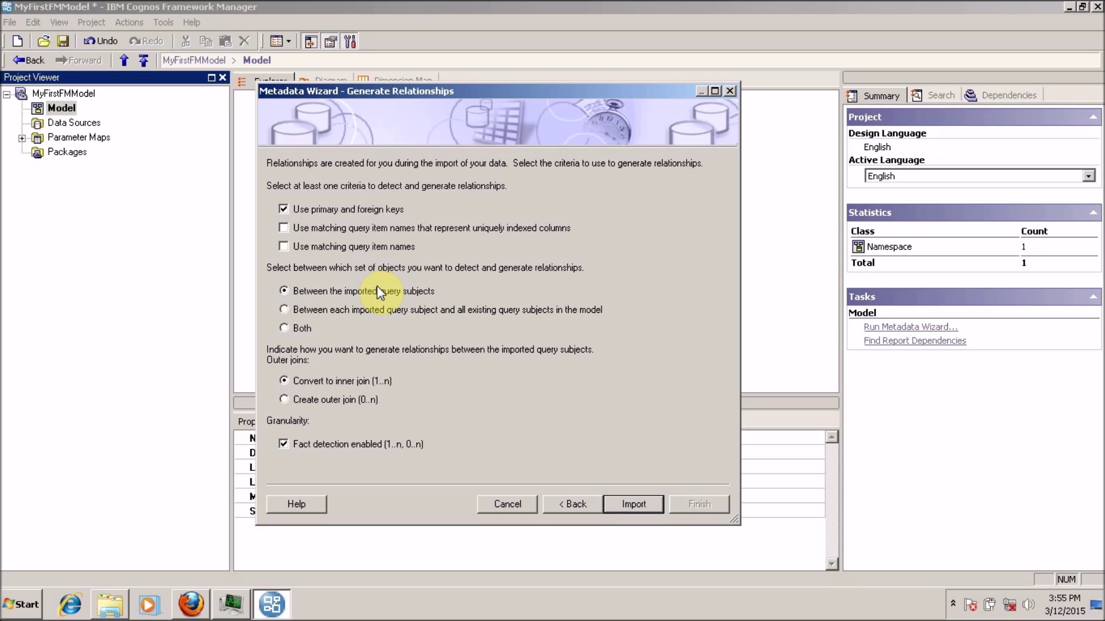
{"action": "left_click", "coordinate": [284, 211]}
{"action": "left_click", "coordinate": [283, 210]}
{"action": "left_click", "coordinate": [284, 210]}
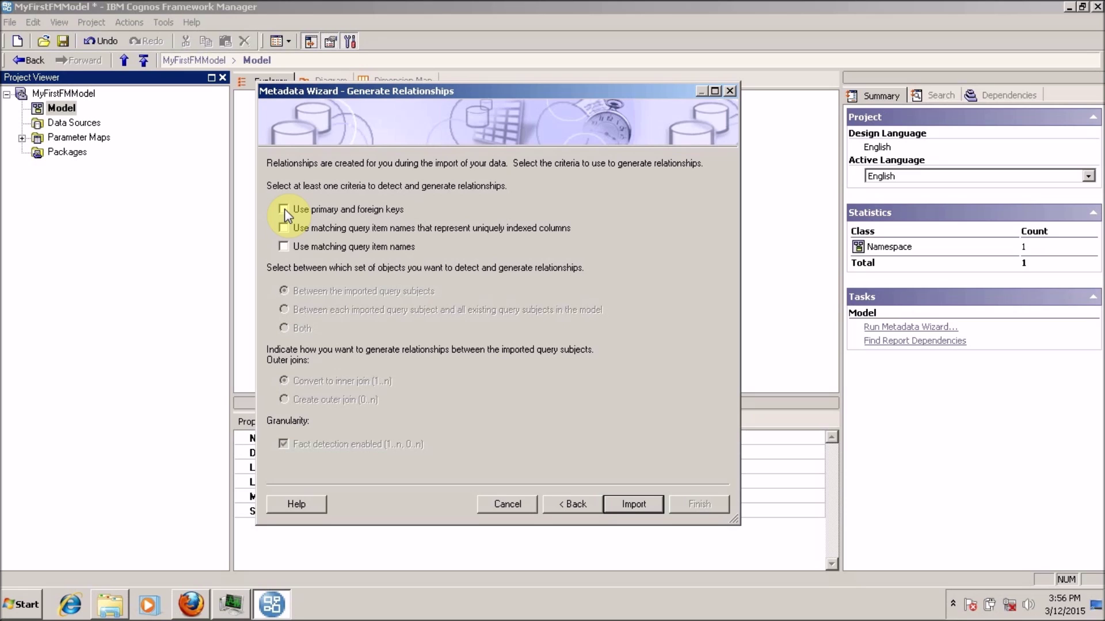
{"action": "left_click", "coordinate": [284, 211]}
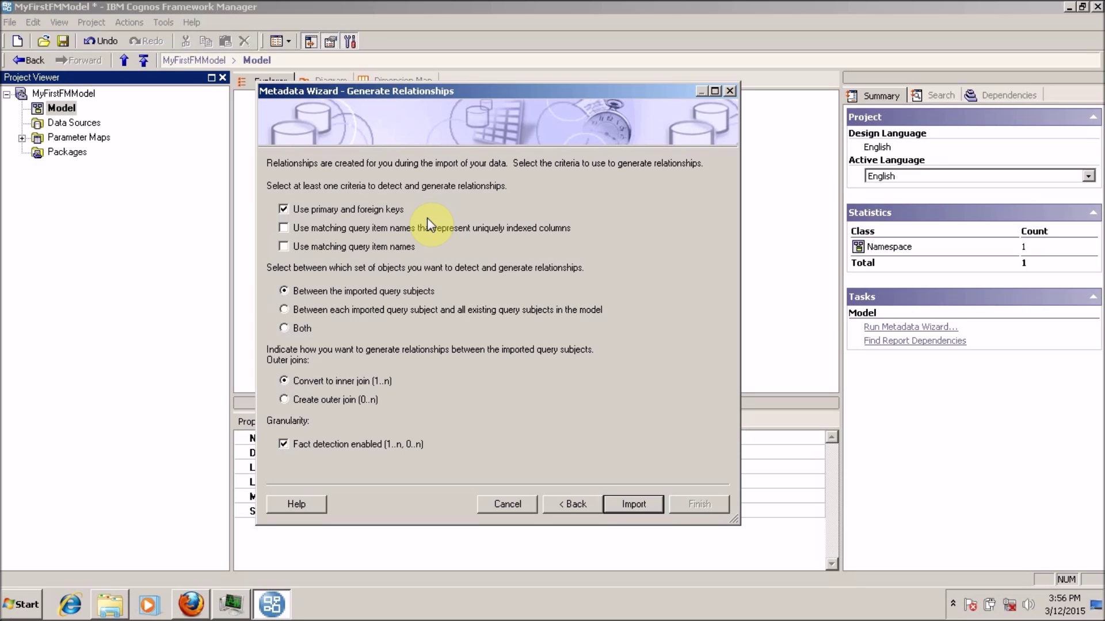
{"action": "left_click", "coordinate": [633, 505]}
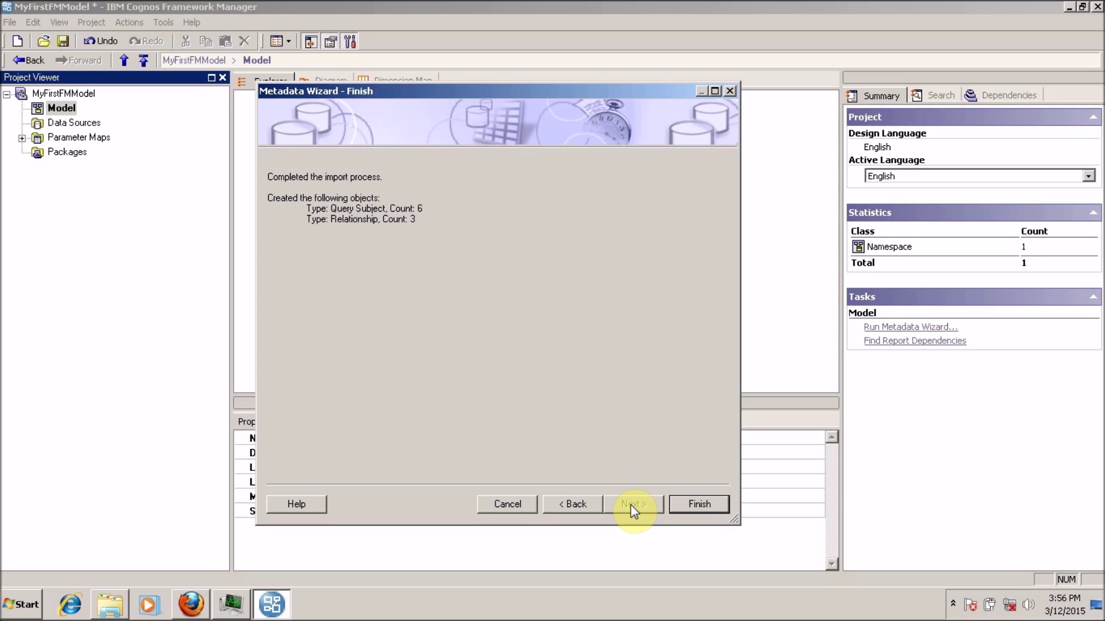
{"action": "left_click", "coordinate": [675, 503]}
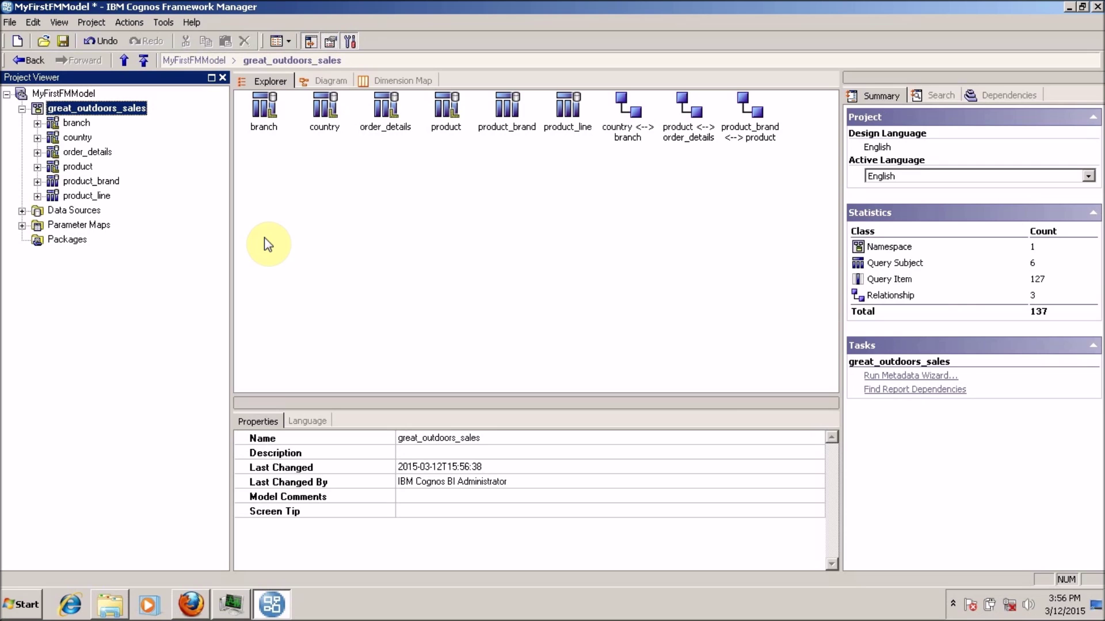
Review the imported query subjects and relationships in the explorer and examine their joins in the diagram
{"action": "left_click_drag", "start_coordinate": [252, 156], "coordinate": [582, 93]}
{"action": "left_click_drag", "start_coordinate": [614, 171], "coordinate": [783, 106]}
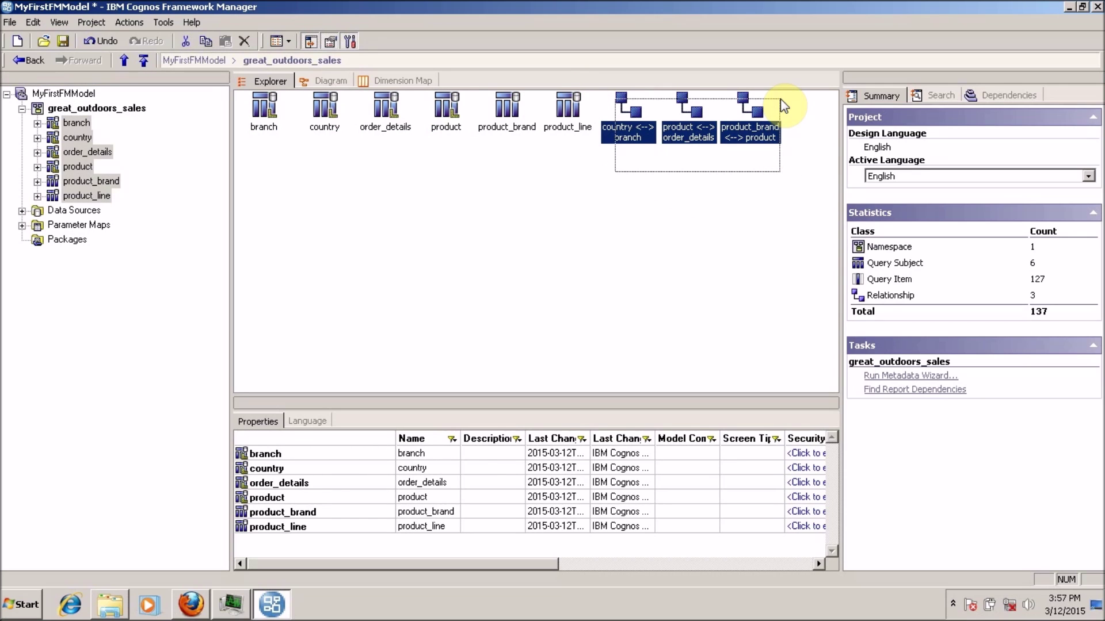
{"action": "mouse_move", "coordinate": [783, 105]}
{"action": "left_mouse_down"}
{"action": "mouse_move", "coordinate": [782, 139]}
{"action": "mouse_move", "coordinate": [779, 106]}
{"action": "left_mouse_up"}
{"action": "left_click", "coordinate": [557, 196]}
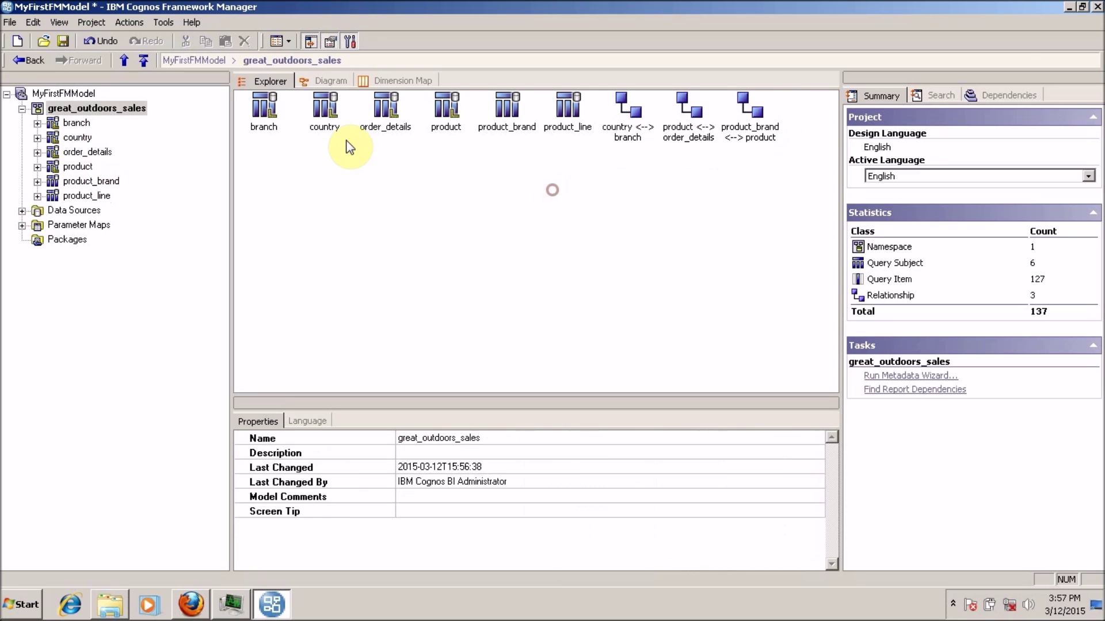
{"action": "left_click", "coordinate": [318, 84]}
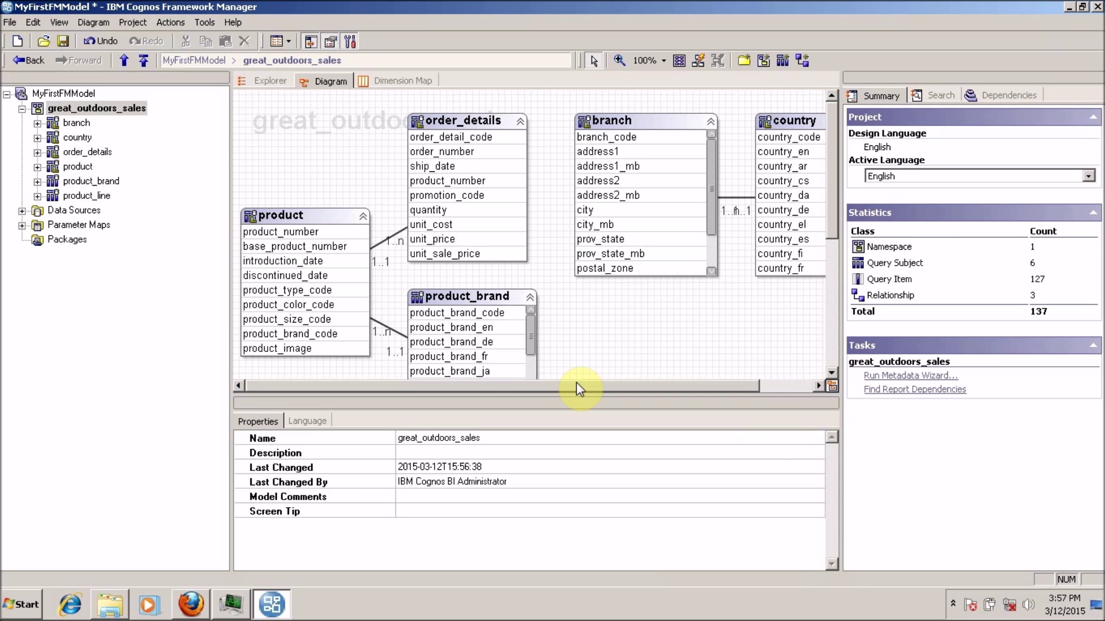
{"action": "left_click_drag", "start_coordinate": [829, 136], "coordinate": [820, 317]}
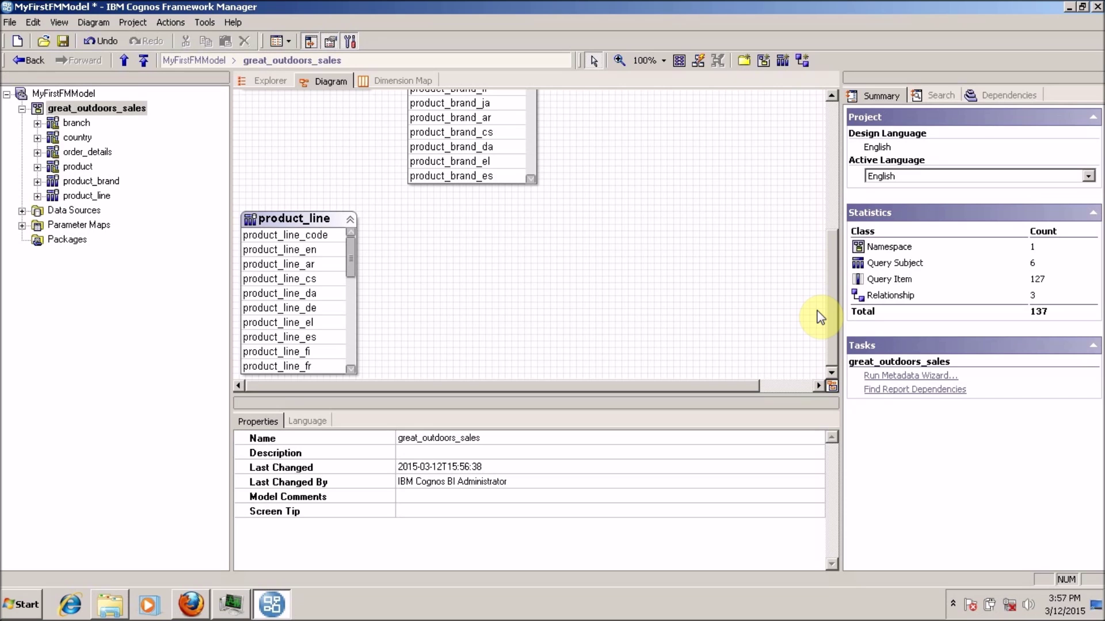
{"action": "left_click_drag", "start_coordinate": [822, 308], "coordinate": [829, 172]}
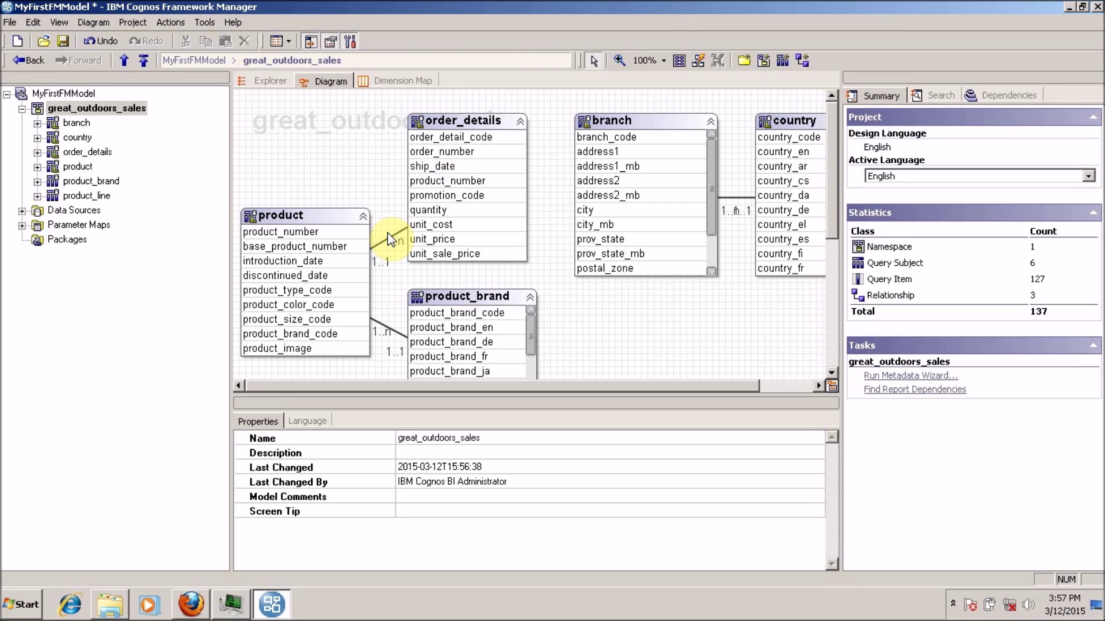
Delete all the query subjects from branch to product_line in the great_outdoors_sales namespace, accepting the removal of their relationships
{"action": "right_click", "coordinate": [68, 108]}
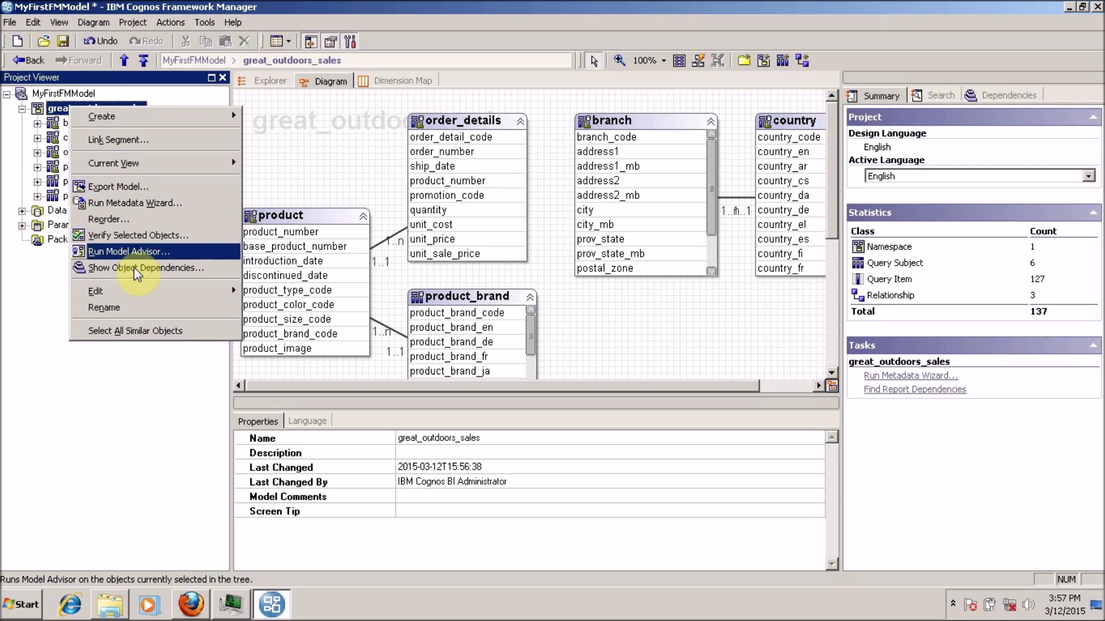
{"action": "mouse_move", "coordinate": [109, 291]}
{"action": "left_click", "coordinate": [47, 305]}
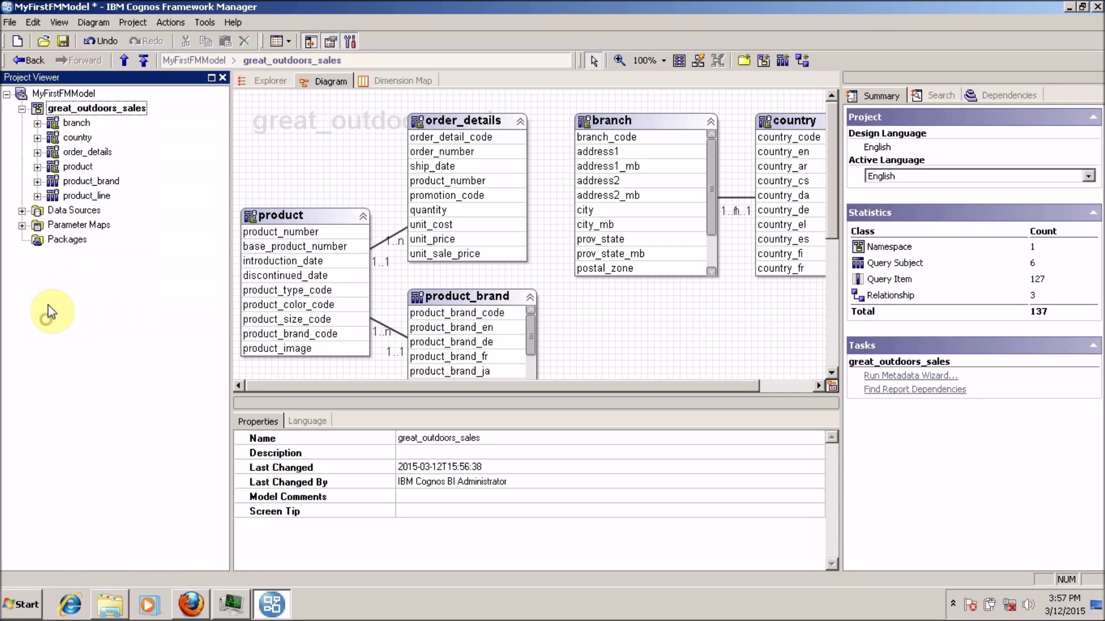
{"action": "left_click", "coordinate": [86, 124]}
{"action": "left_click", "coordinate": [82, 193], "text": "shift"}
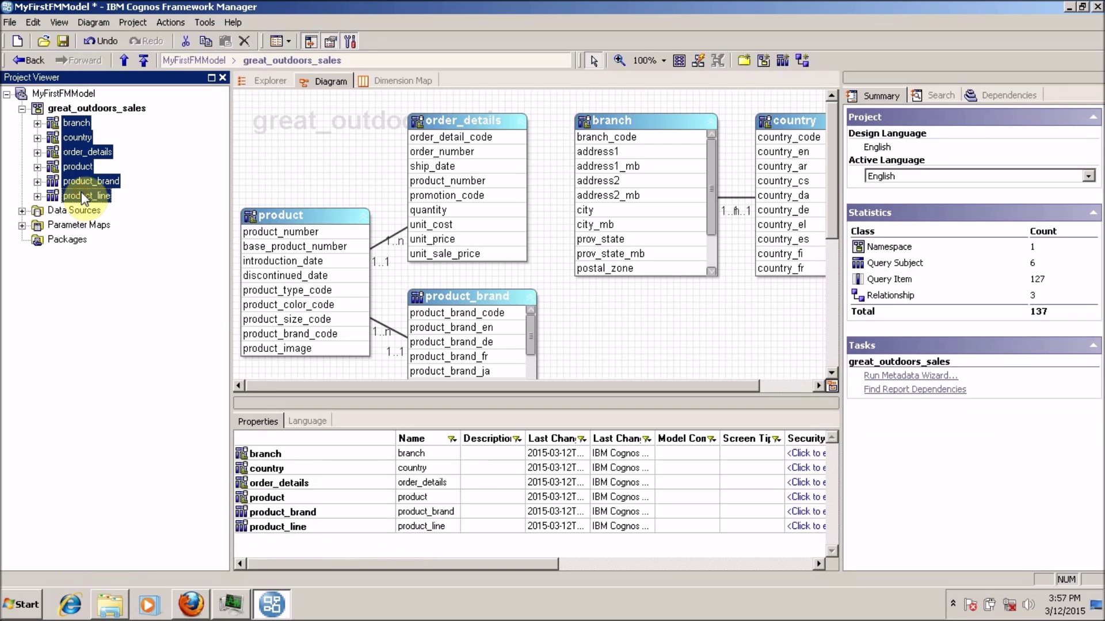
{"action": "right_click", "coordinate": [83, 193]}
{"action": "mouse_move", "coordinate": [174, 386]}
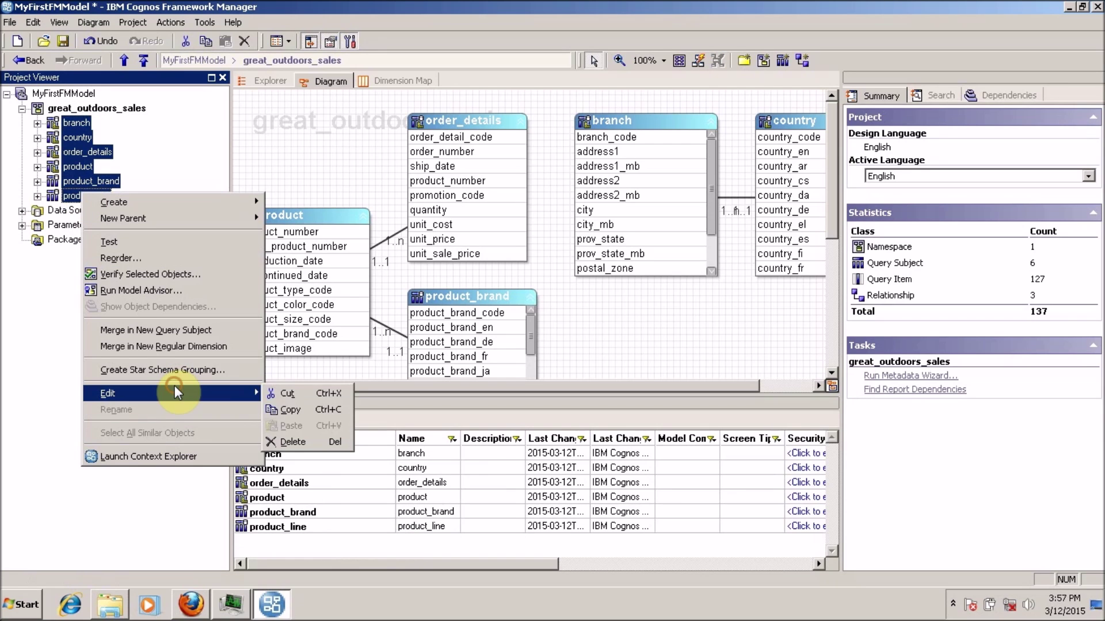
{"action": "left_click", "coordinate": [298, 440]}
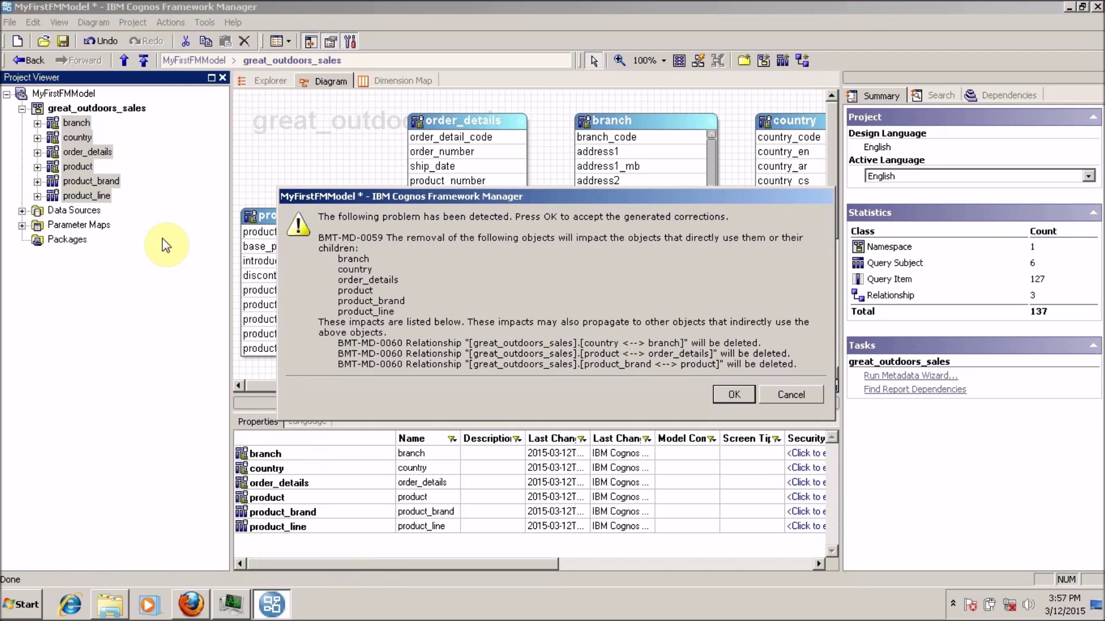
{"action": "left_click", "coordinate": [742, 405]}
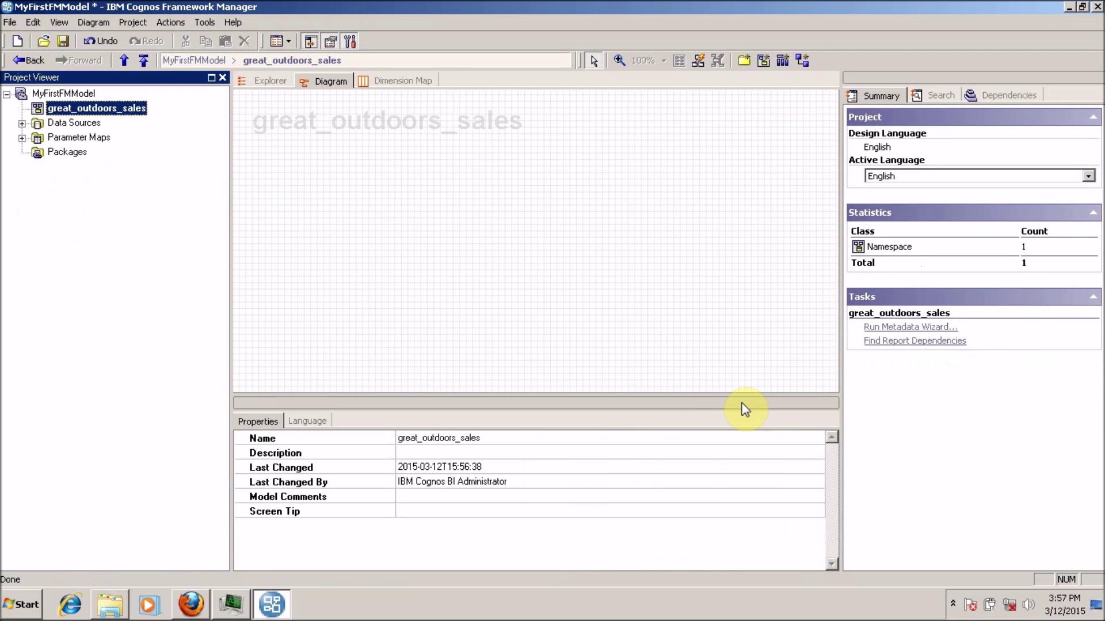
Rename the great_outdoors_sales namespace as MyFirstFMModel
{"action": "right_click", "coordinate": [90, 109]}
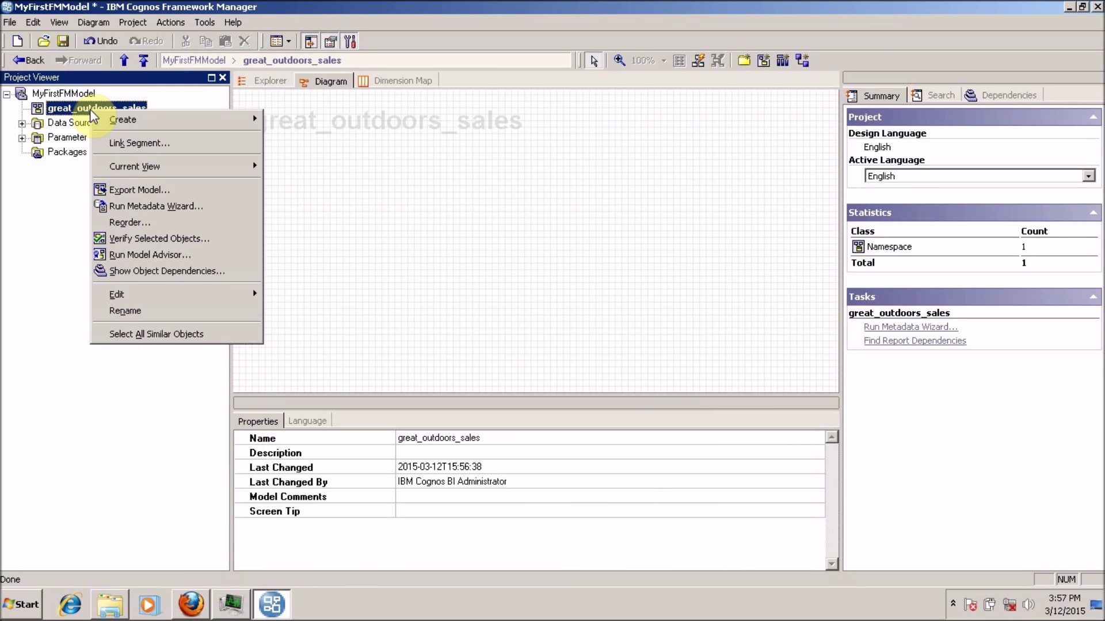
{"action": "left_click", "coordinate": [40, 258]}
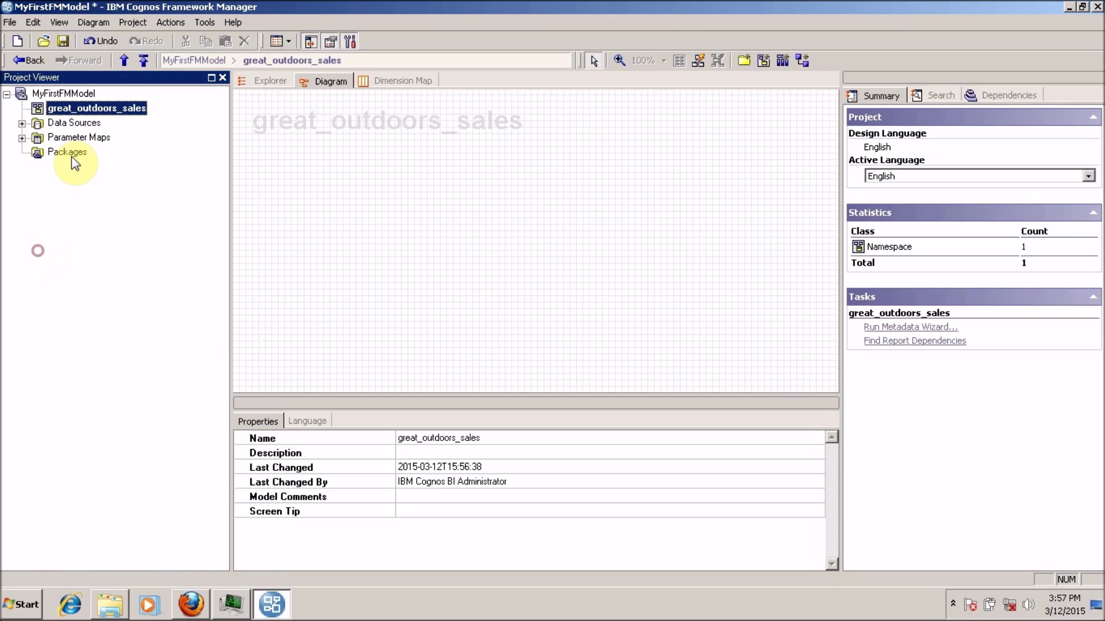
{"action": "right_click", "coordinate": [97, 113]}
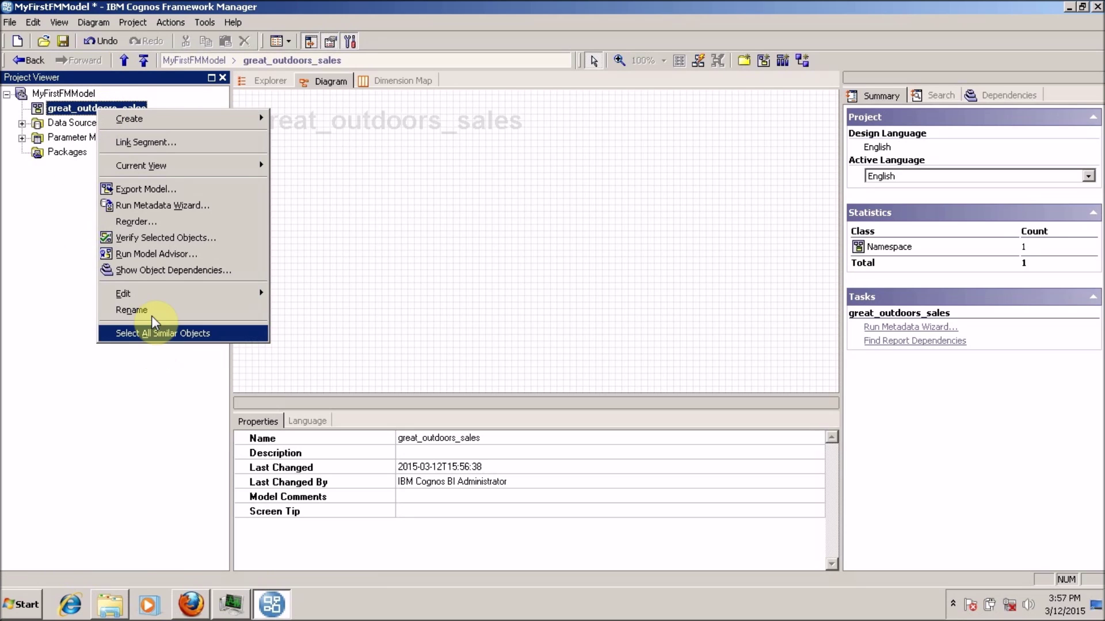
{"action": "left_click", "coordinate": [150, 306]}
{"action": "type", "text": "MyFirstFMMpde"}
{"action": "key", "text": "BackSpace"}
{"action": "key", "text": "BackSpace"}
{"action": "key", "text": "BackSpace"}
{"action": "type", "text": "odel"}
{"action": "key", "text": "Return"}
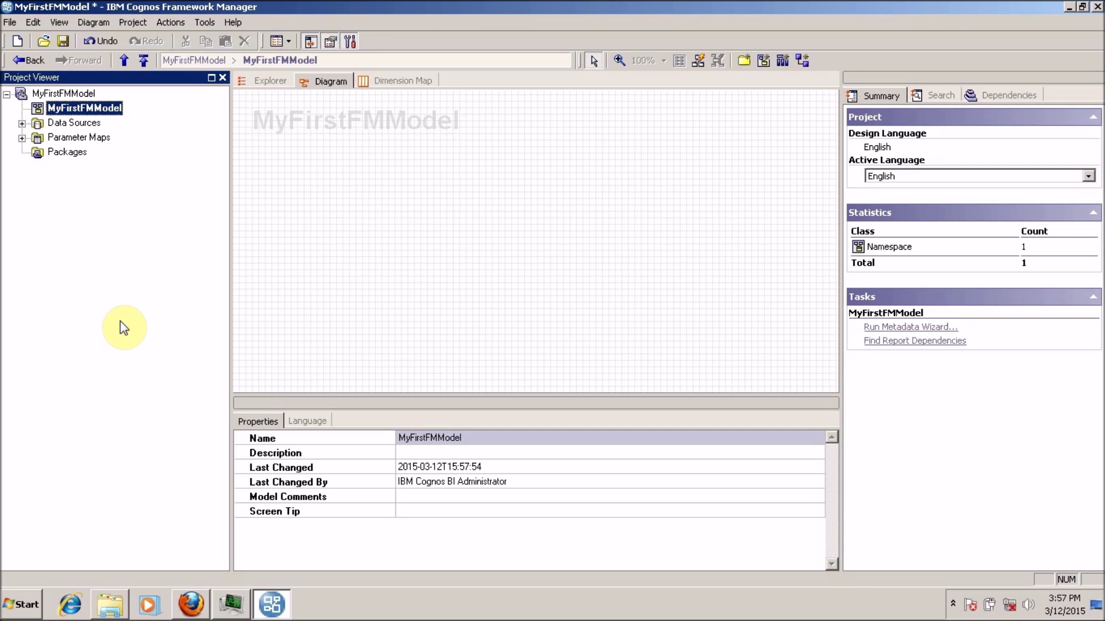
Run the Metadata Wizard on the MyFirstFMModel namespace, using Data Sources as the metadata source and great_outdoors_sales as the data source
{"action": "right_click", "coordinate": [104, 110]}
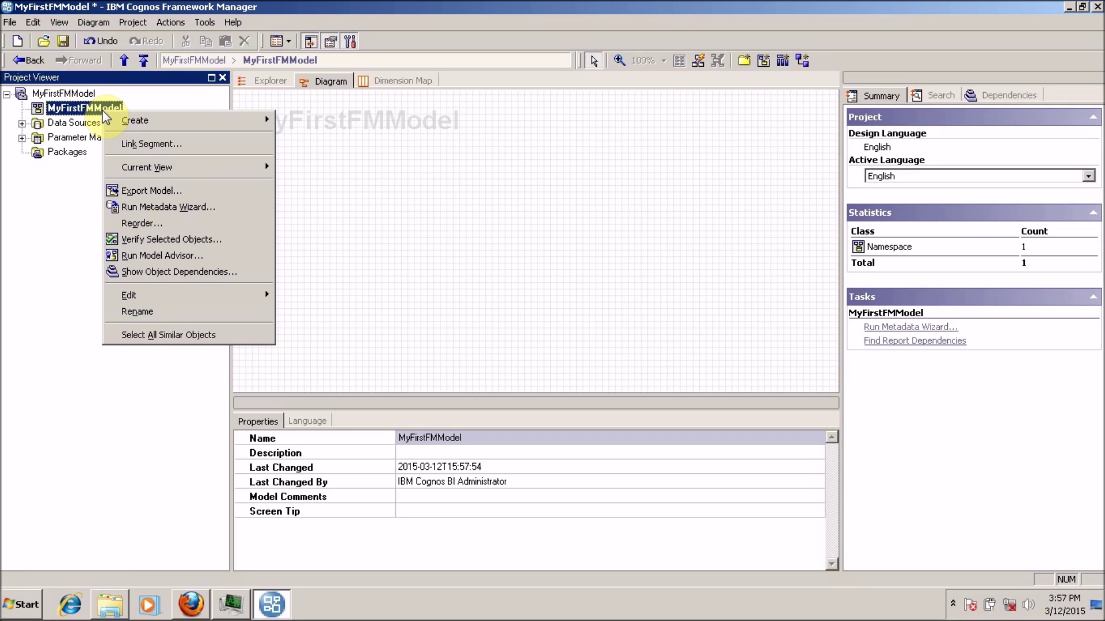
{"action": "left_click", "coordinate": [166, 208]}
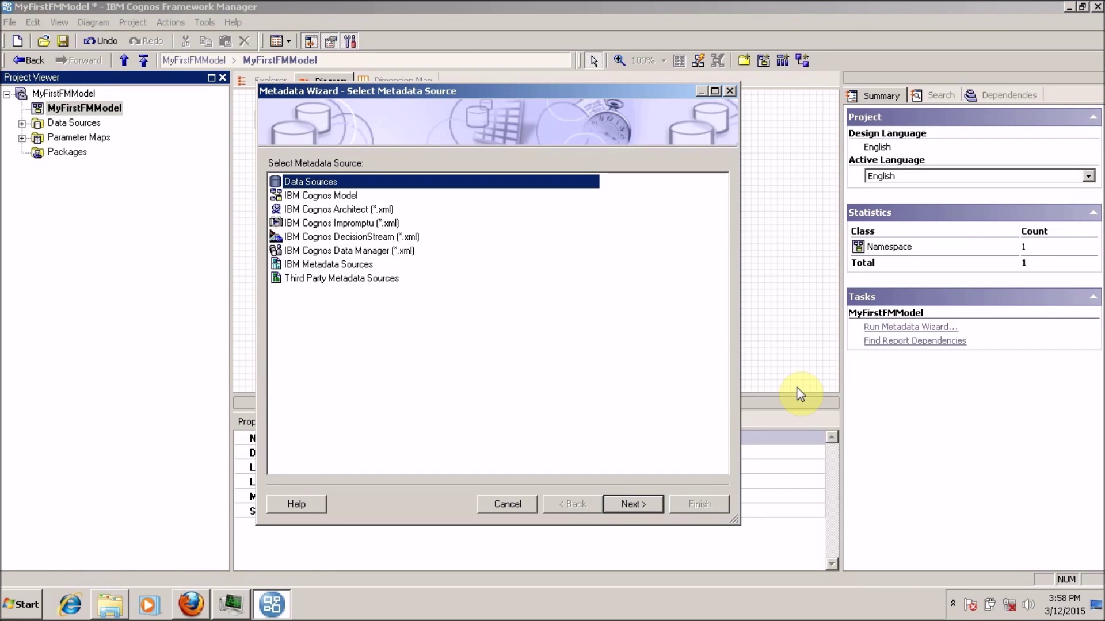
{"action": "left_click", "coordinate": [630, 502]}
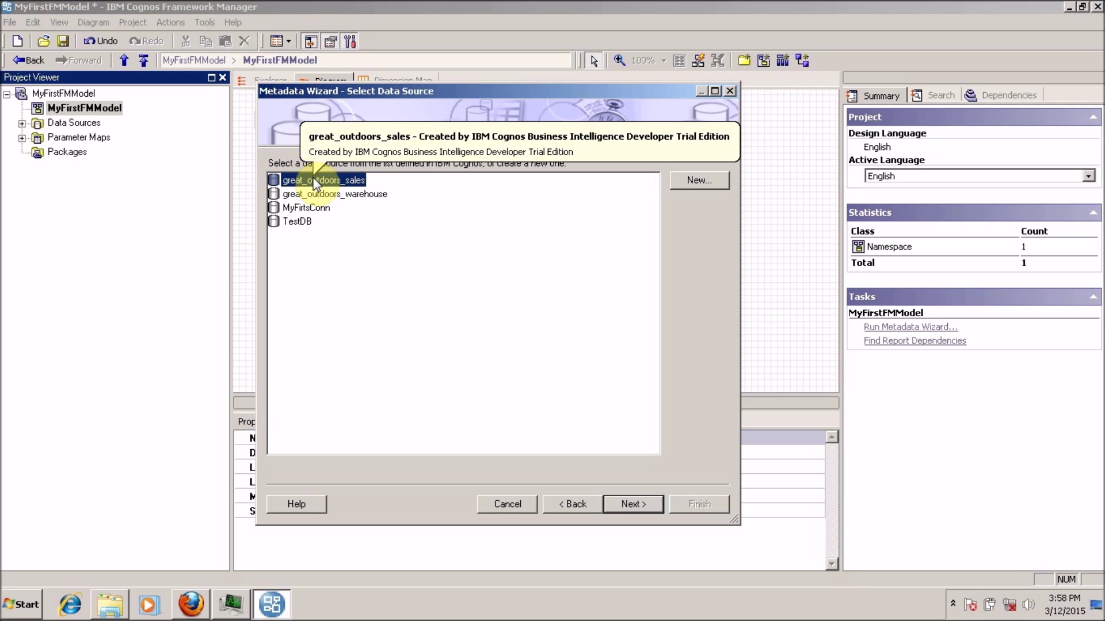
{"action": "left_click", "coordinate": [302, 212]}
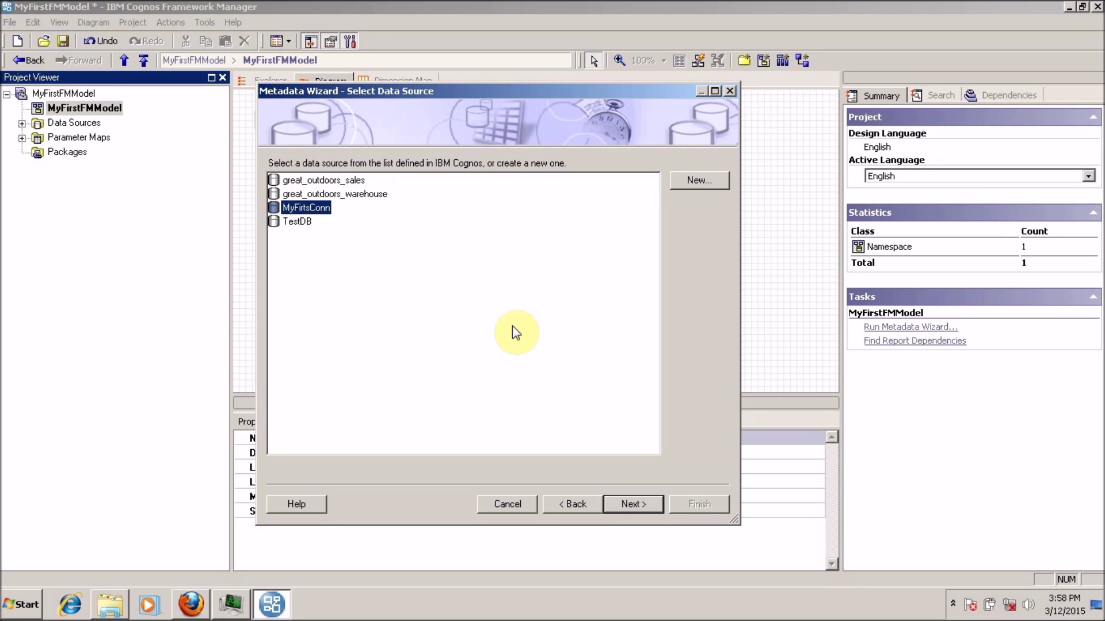
{"action": "left_click", "coordinate": [318, 178]}
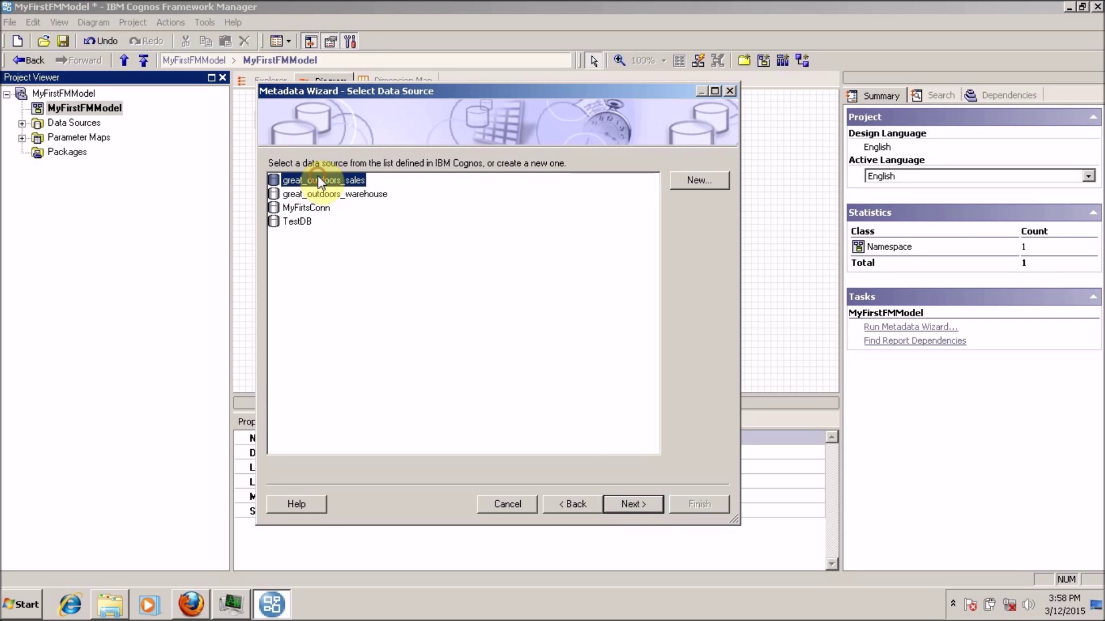
{"action": "left_click", "coordinate": [633, 504]}
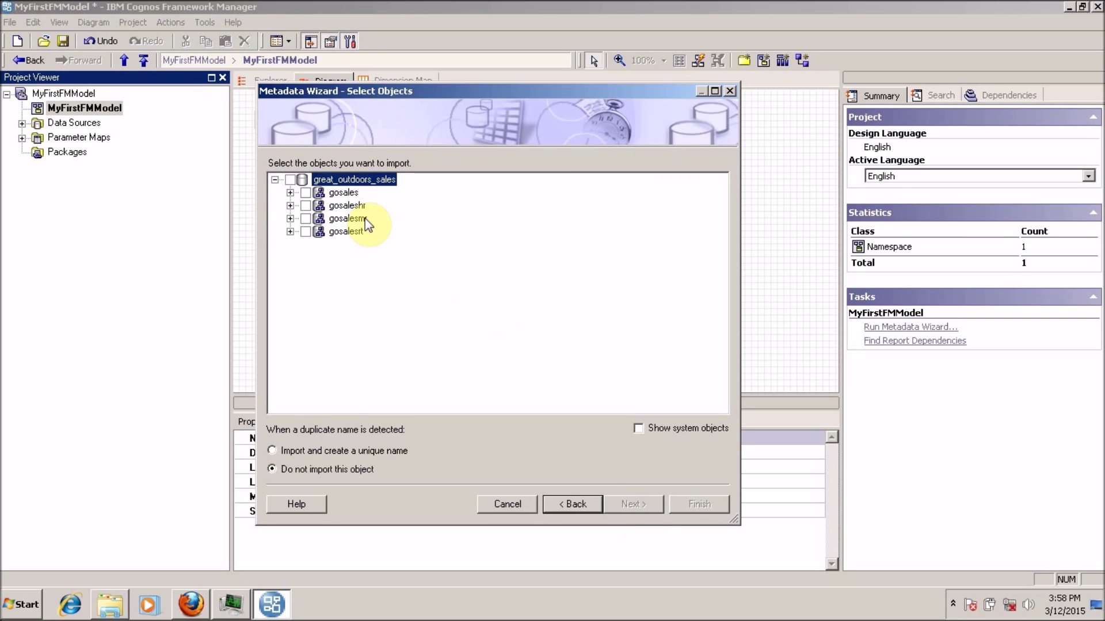
Select the product and order_header tables of the gosales schema for import and continue to the relationship settings
{"action": "left_click", "coordinate": [291, 192]}
{"action": "left_click", "coordinate": [308, 206]}
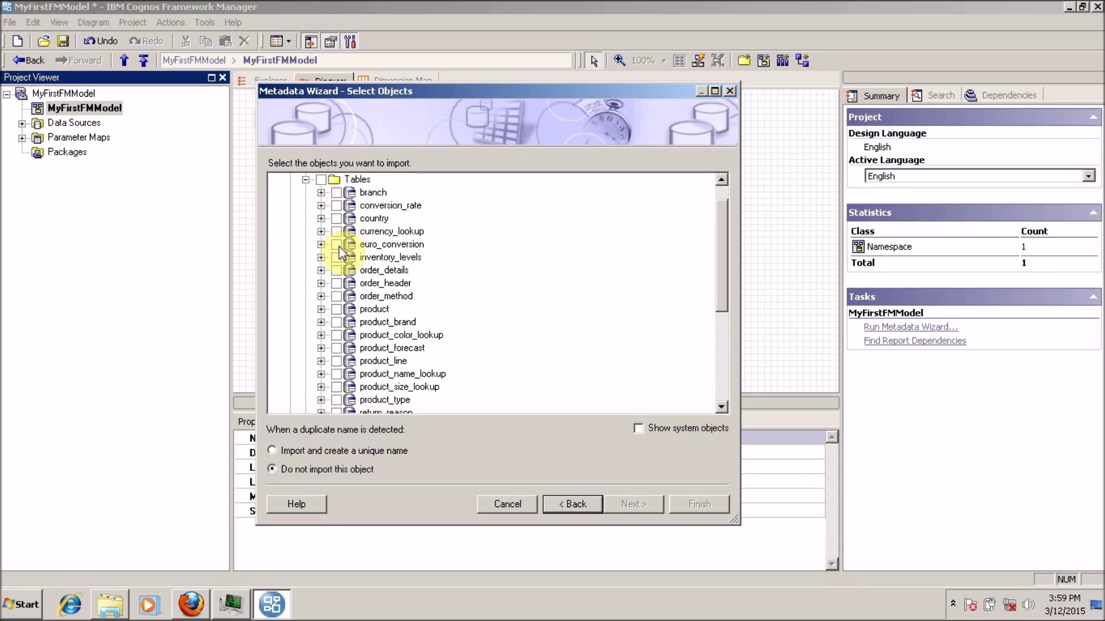
{"action": "left_click", "coordinate": [339, 310]}
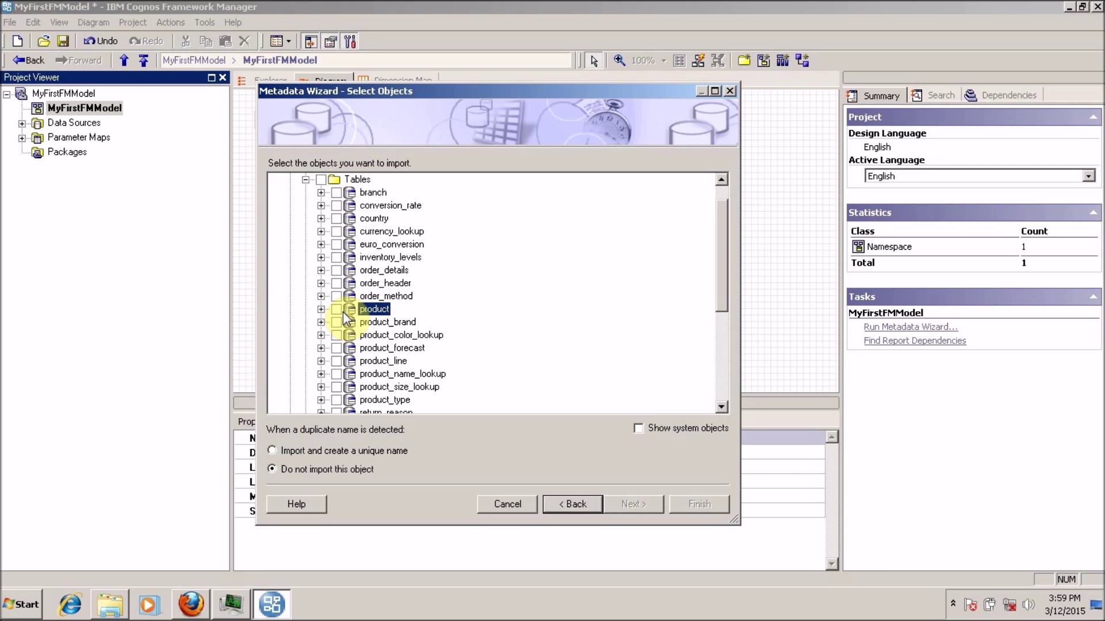
{"action": "left_click", "coordinate": [336, 284]}
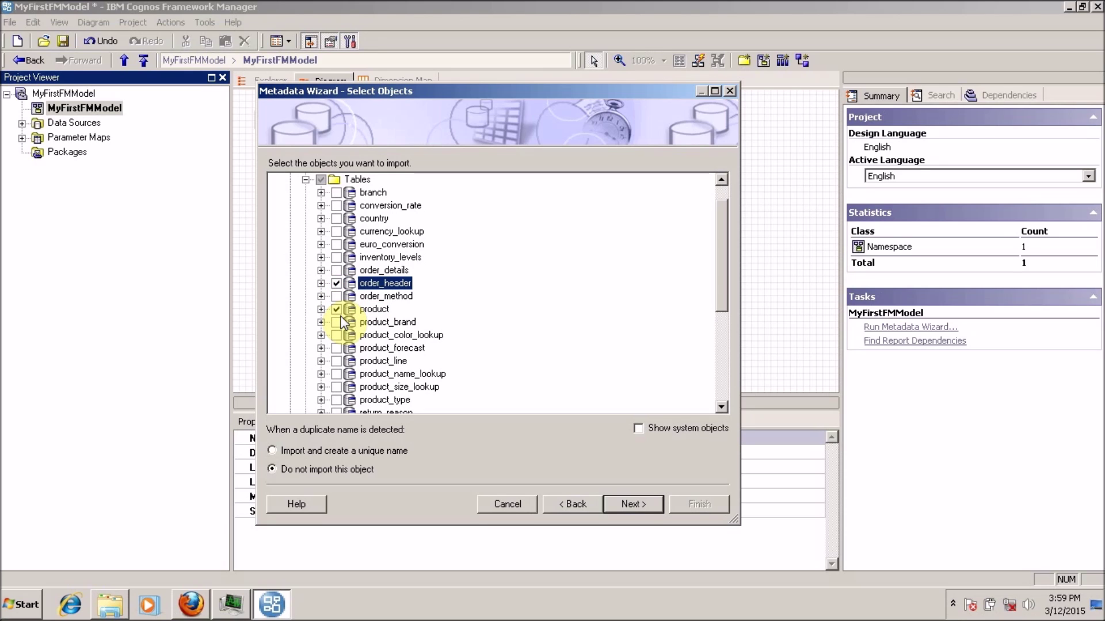
{"action": "left_click", "coordinate": [615, 507]}
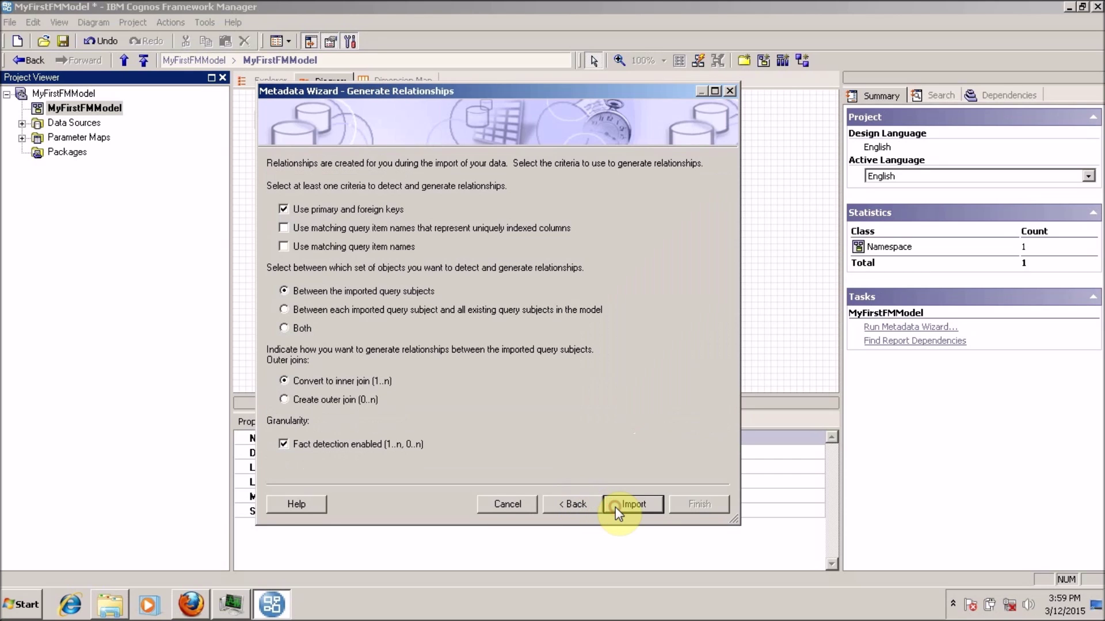
Disable relationship detection by primary and foreign keys, import the selected tables and finish the Metadata Wizard
{"action": "left_click", "coordinate": [287, 208]}
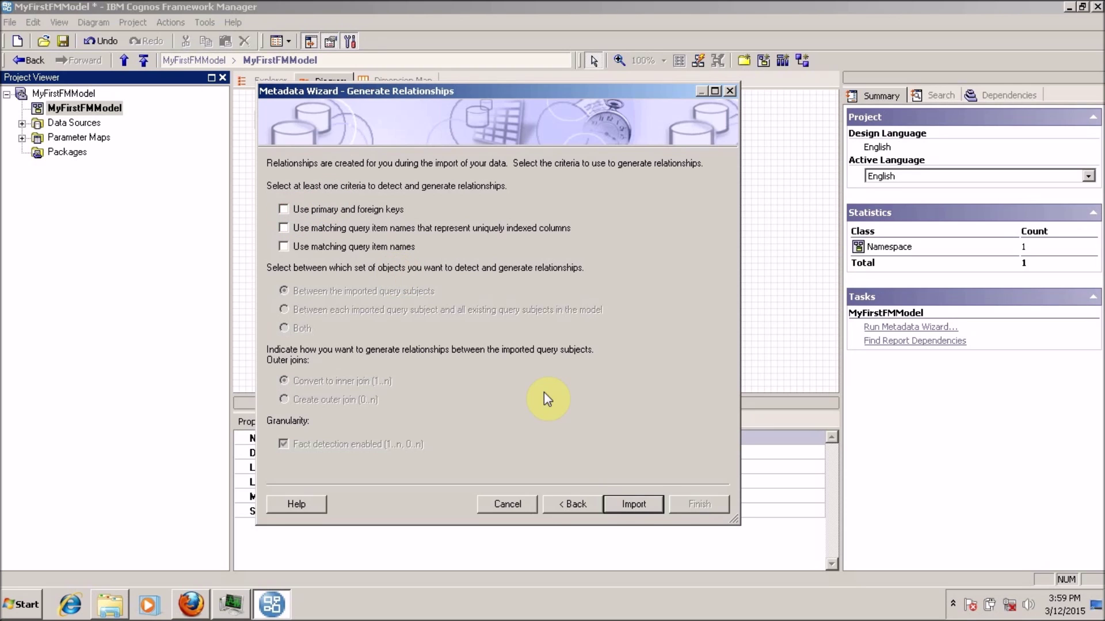
{"action": "left_click", "coordinate": [629, 502]}
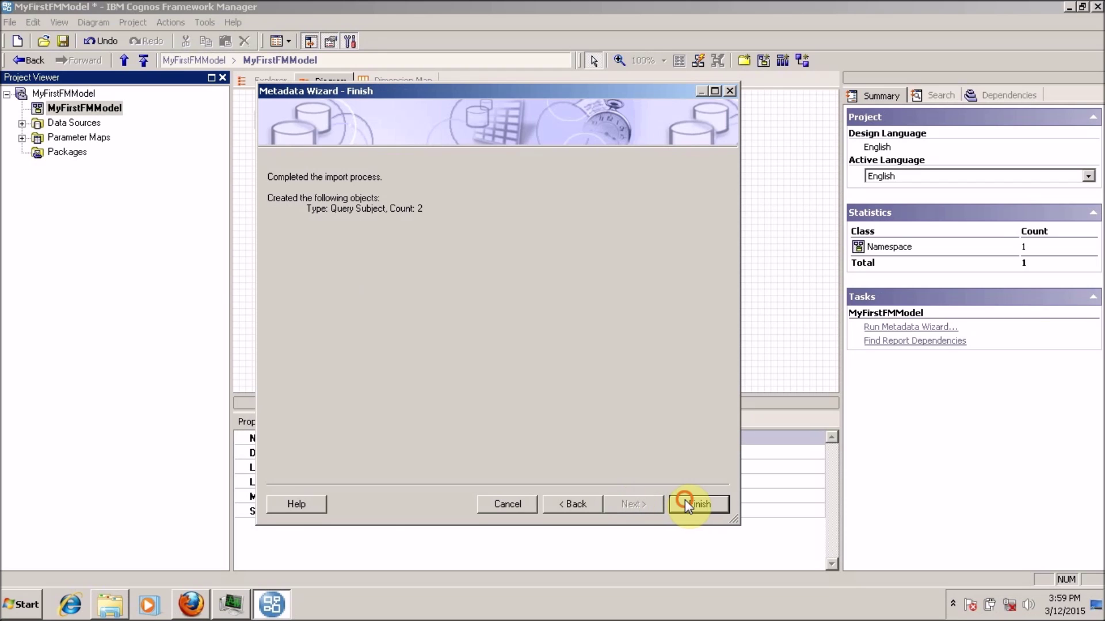
{"action": "left_click", "coordinate": [686, 501]}
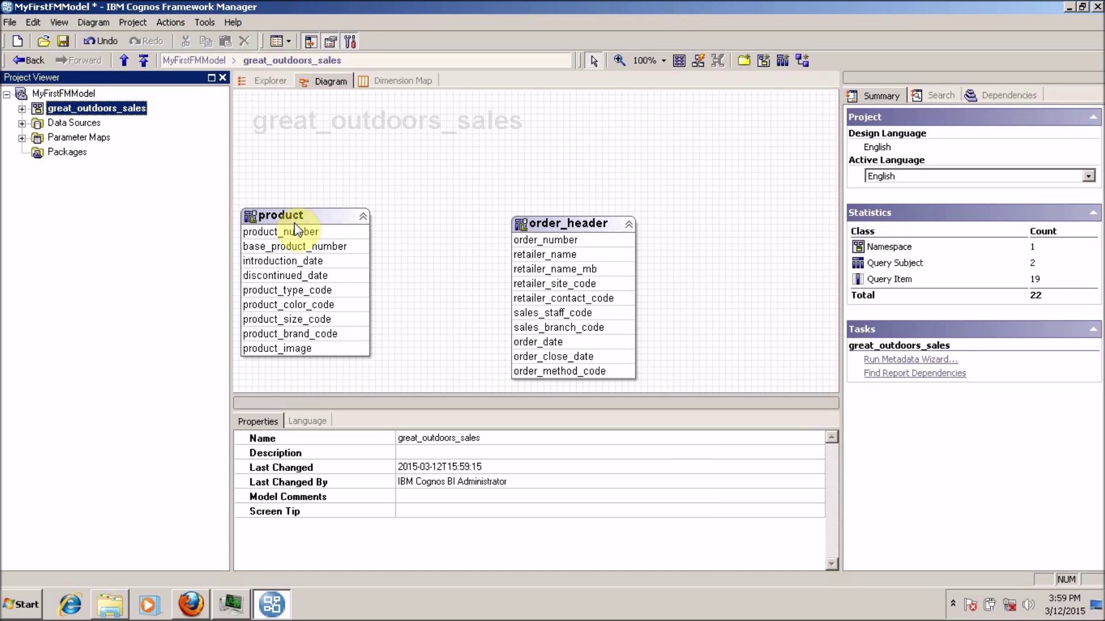
Arrange the product and order_header query subjects side by side near the top of the diagram
{"action": "left_click", "coordinate": [315, 216]}
{"action": "left_click_drag", "start_coordinate": [314, 211], "coordinate": [395, 151]}
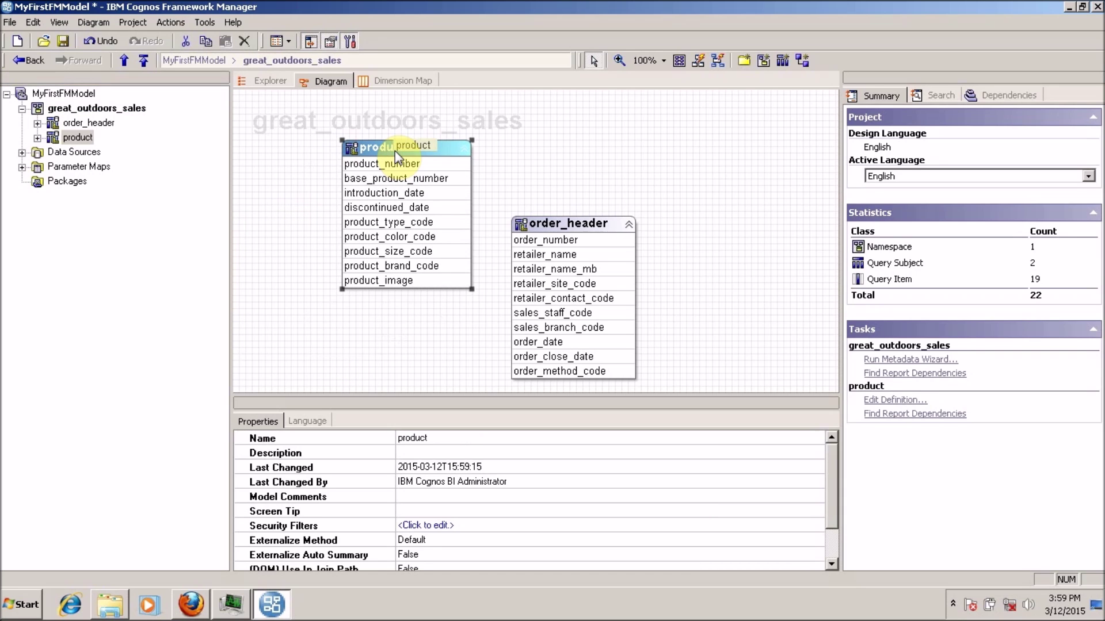
{"action": "left_click_drag", "start_coordinate": [550, 225], "coordinate": [586, 151]}
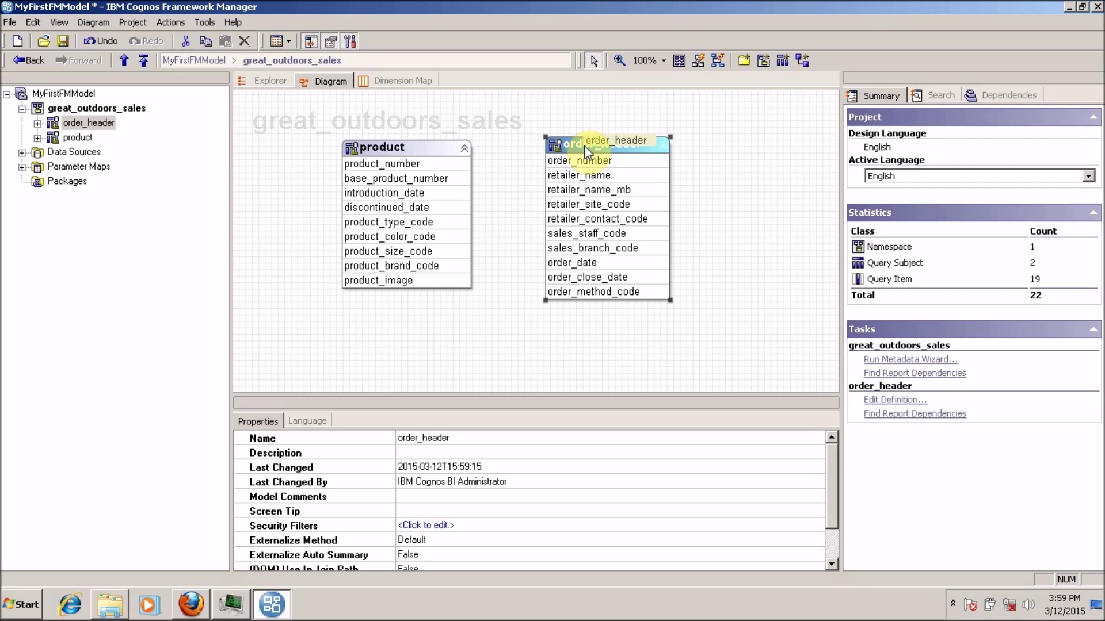